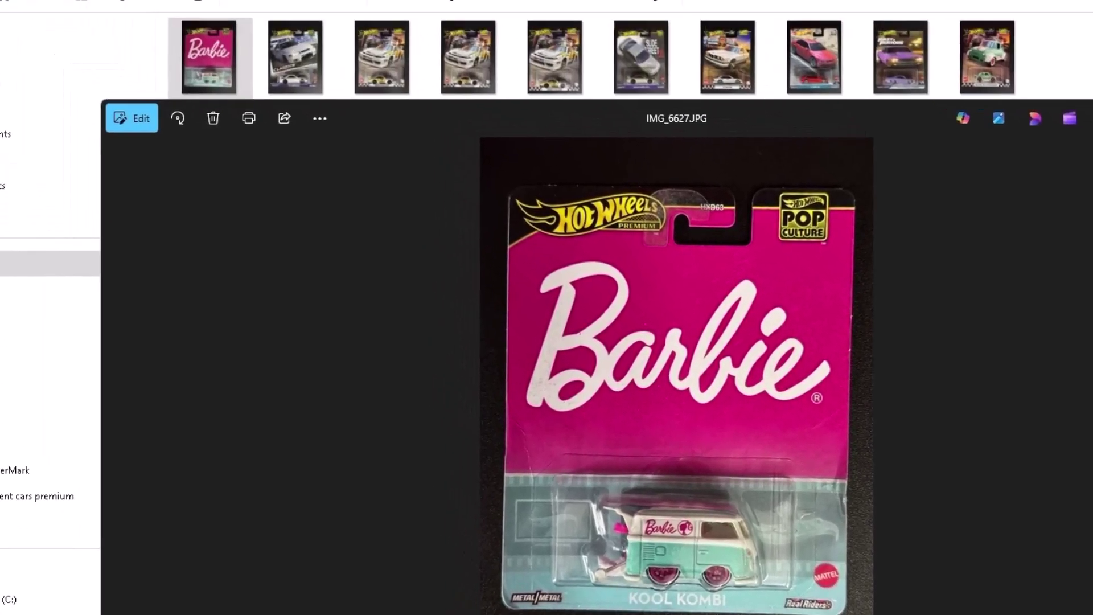
Open the image IMG_6627 from the Add Watermark folder in Photoshop.
click(1091, 165)
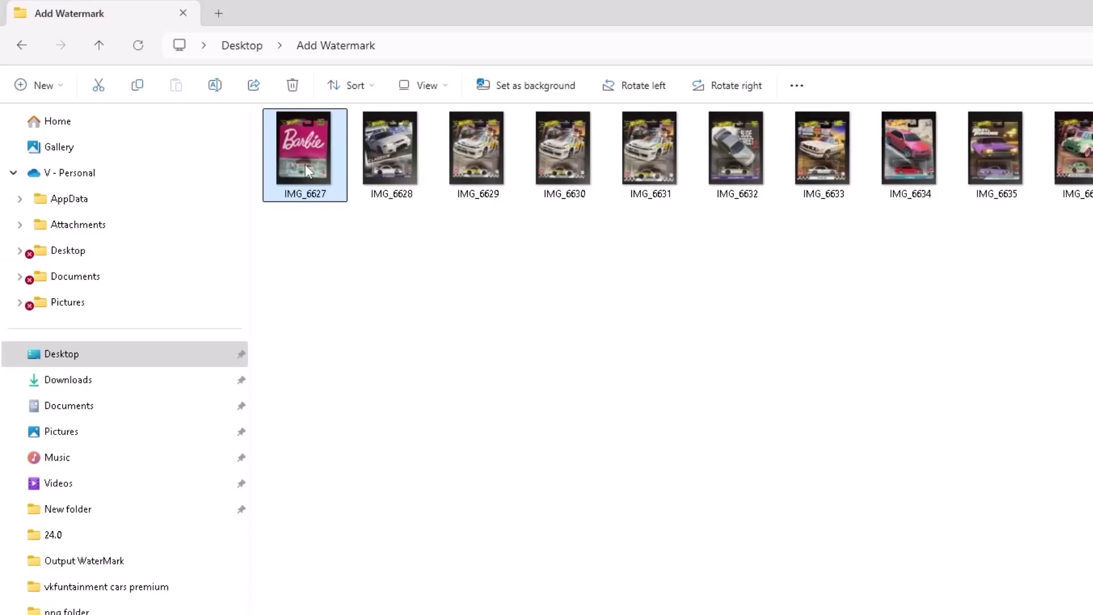
drag(305, 153, 369, 244)
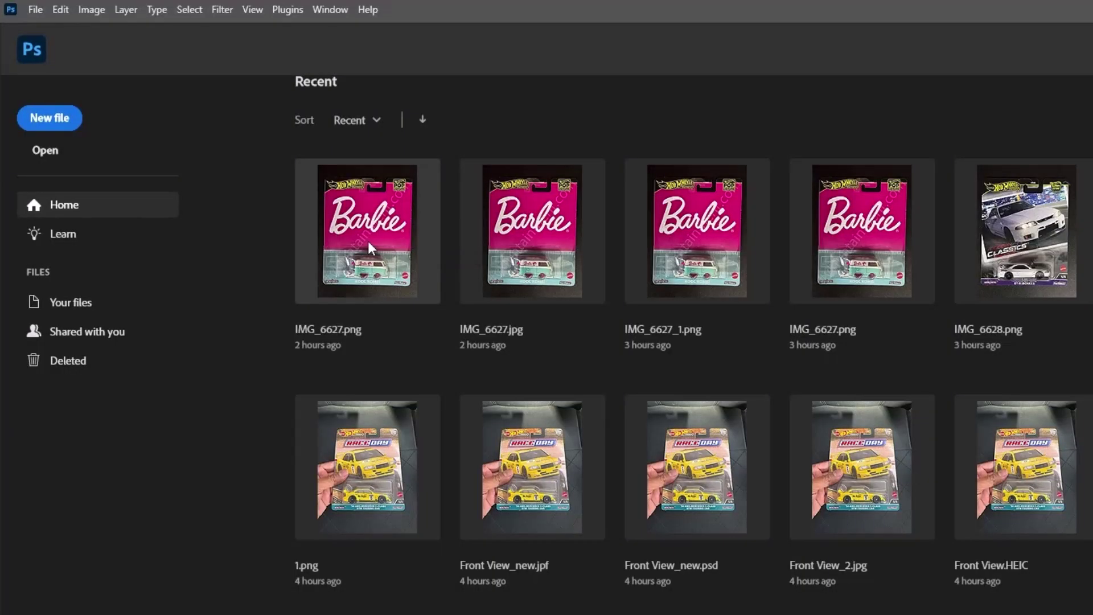
drag(367, 241, 368, 242)
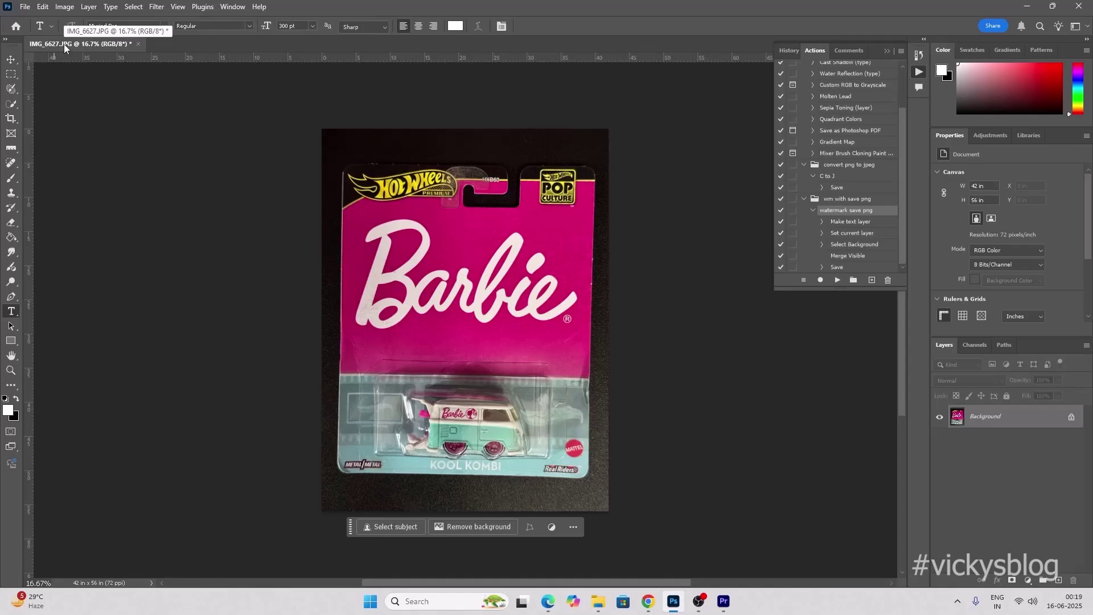
Collapse the existing custom action sets and create a new action set named "WaterMark For All".
click(804, 200)
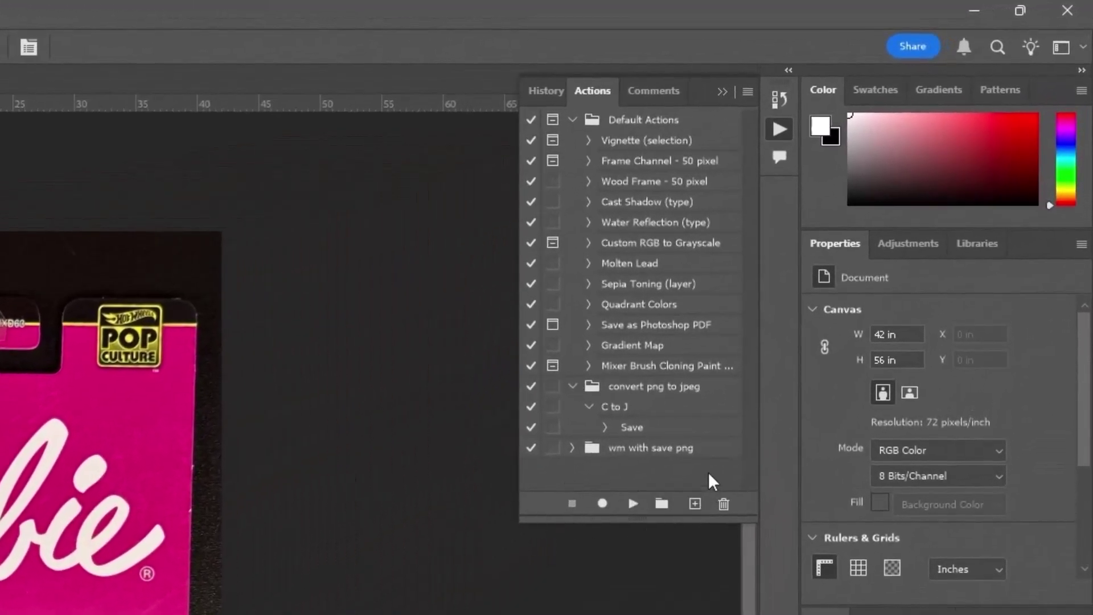
click(572, 386)
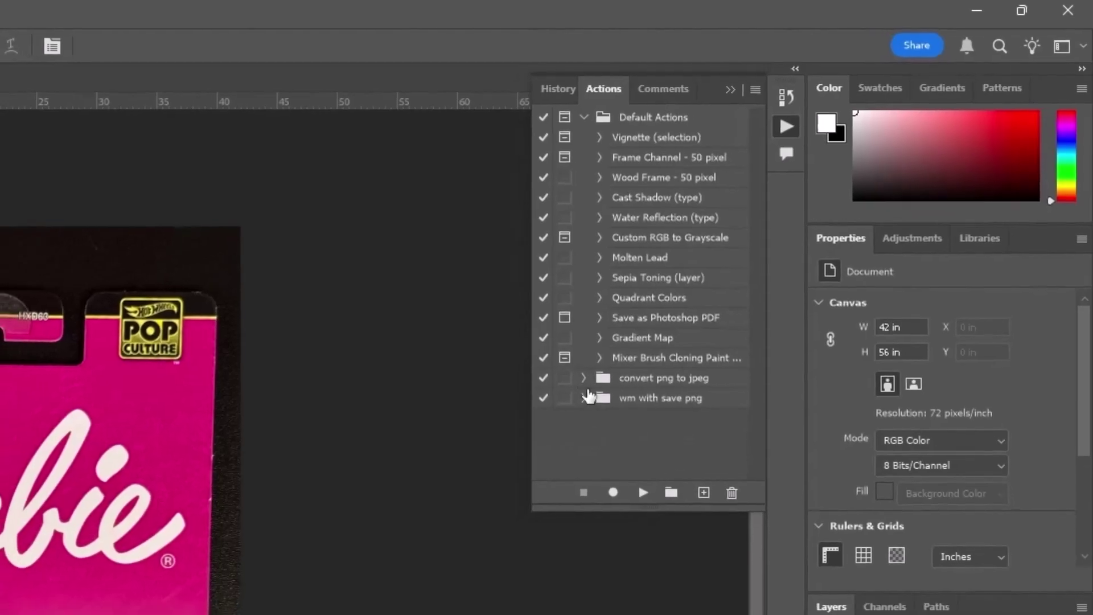
click(737, 415)
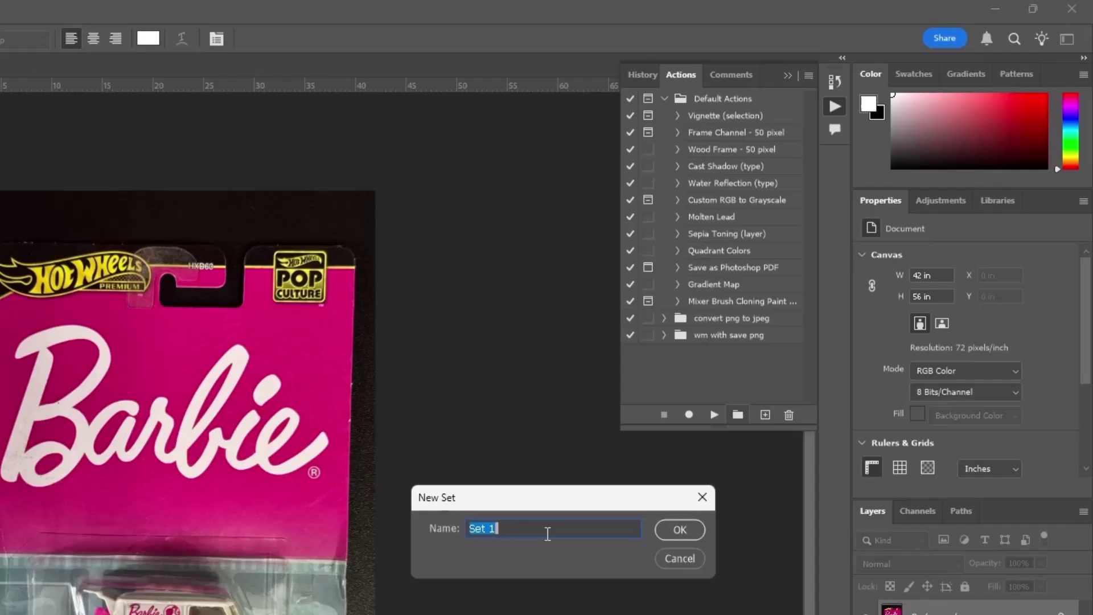
text(WaterMark For All)
key(Return)
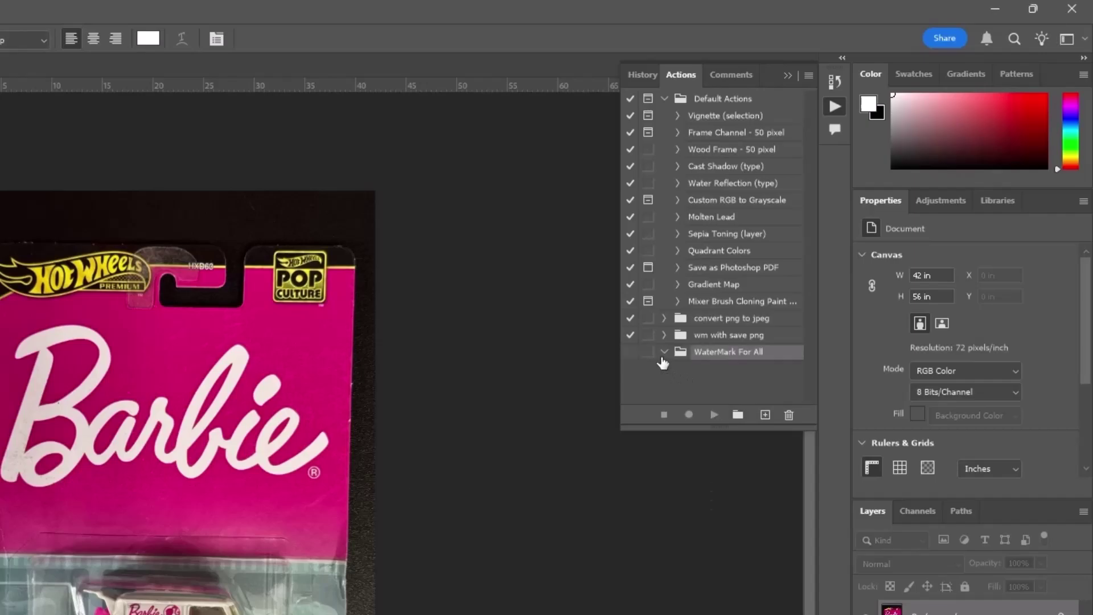
Create an action named "WaterMark Action" in the WaterMark For All set and start recording it.
click(764, 415)
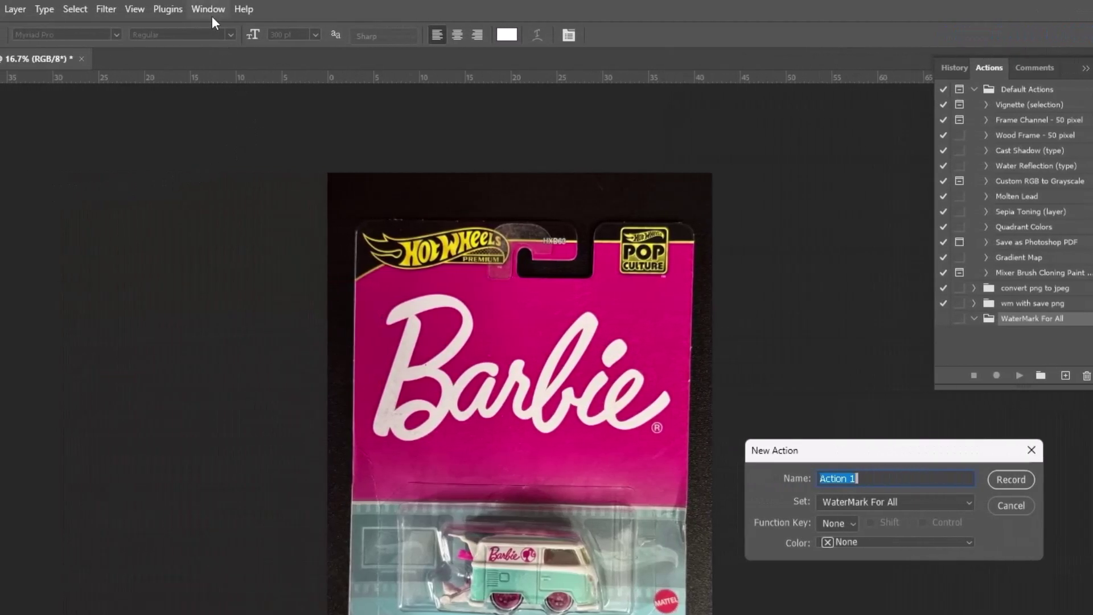
click(209, 11)
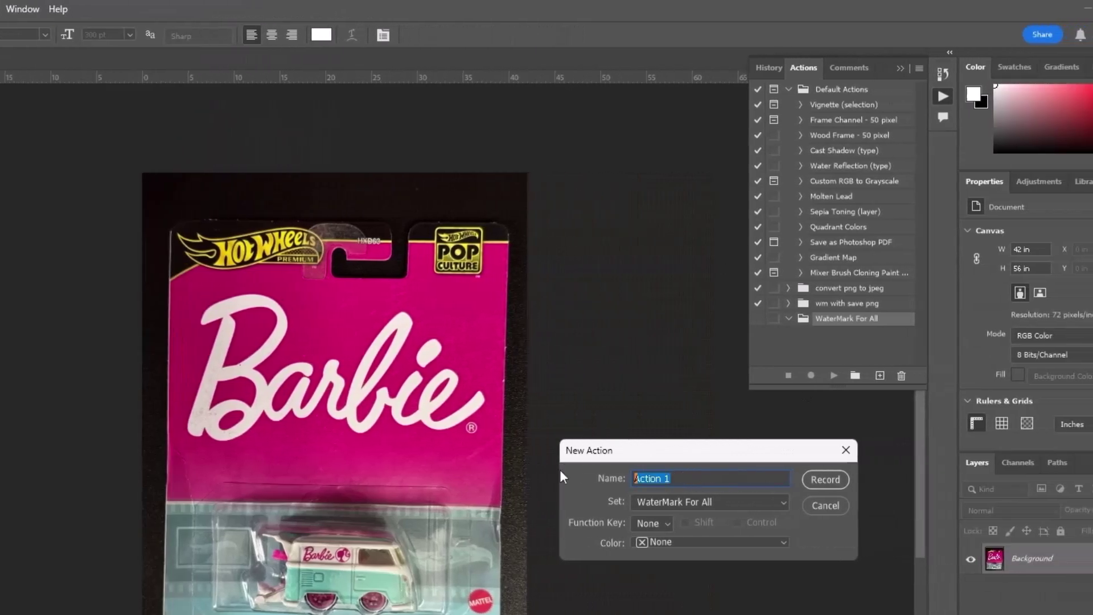
text(Warte)
key(BackSpace)
key(BackSpace)
key(BackSpace)
key(BackSpace)
text(aterMark Action)
click(826, 480)
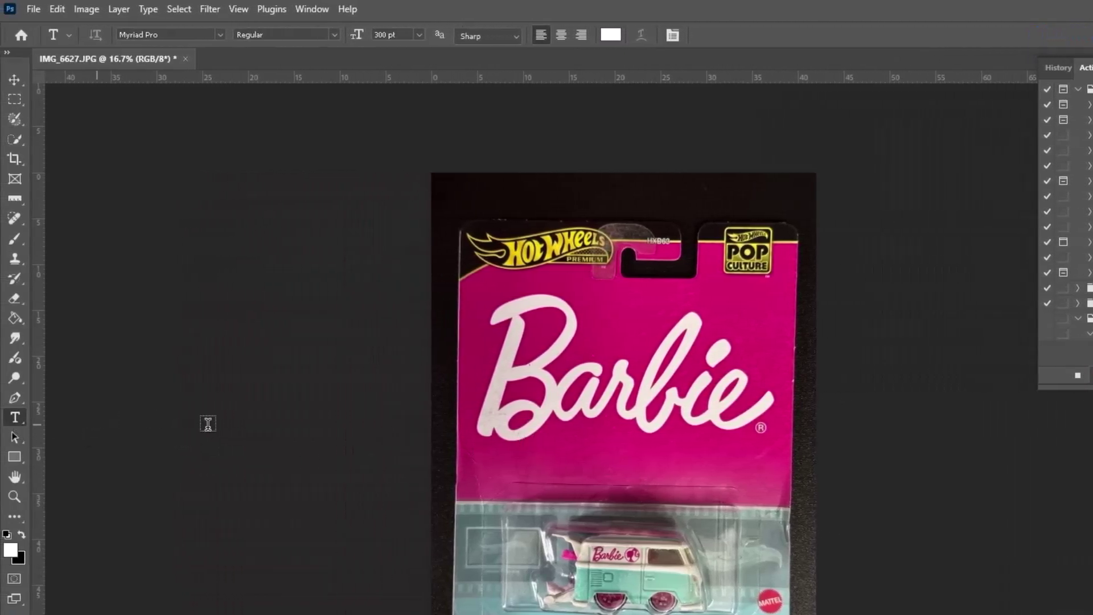
Add the text "#vkfuntainment.com" in white 300 pt Myriad Pro just below the Barbie lettering.
click(489, 476)
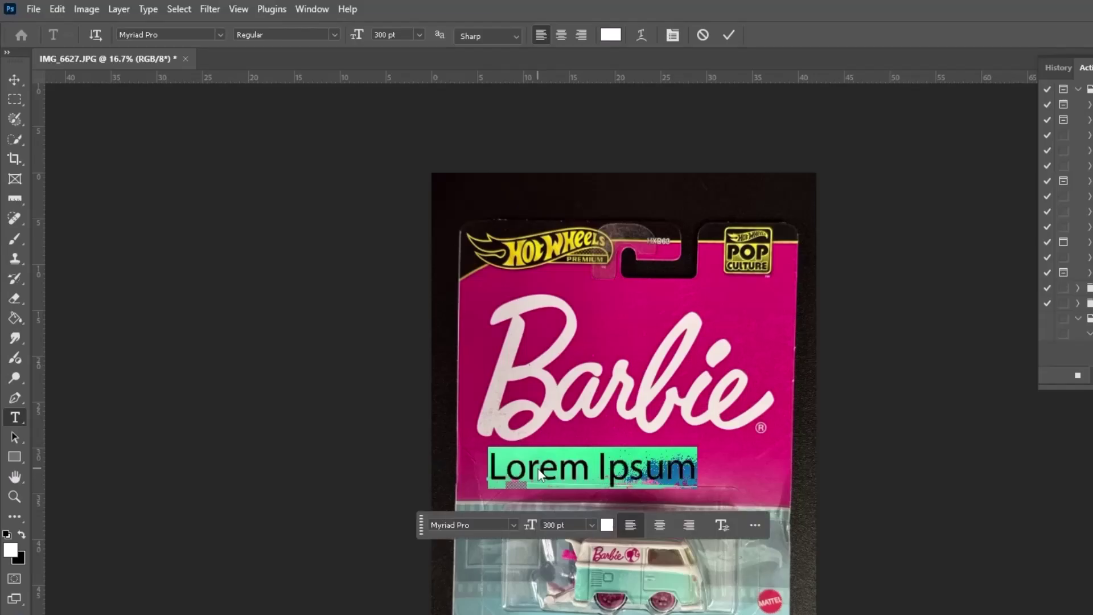
drag(489, 476, 518, 452)
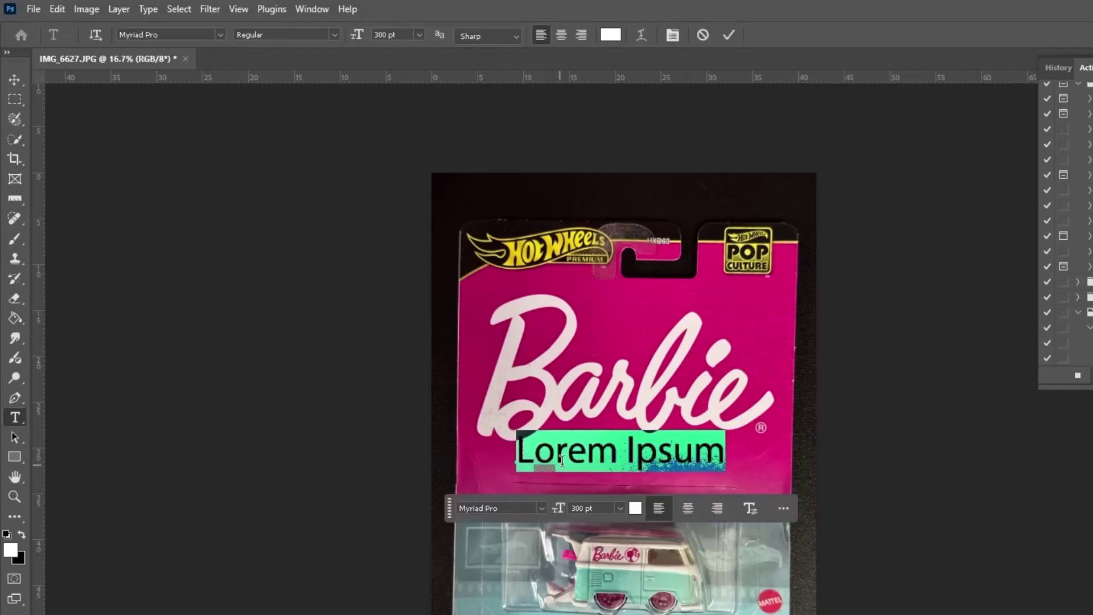
triple_click(568, 457)
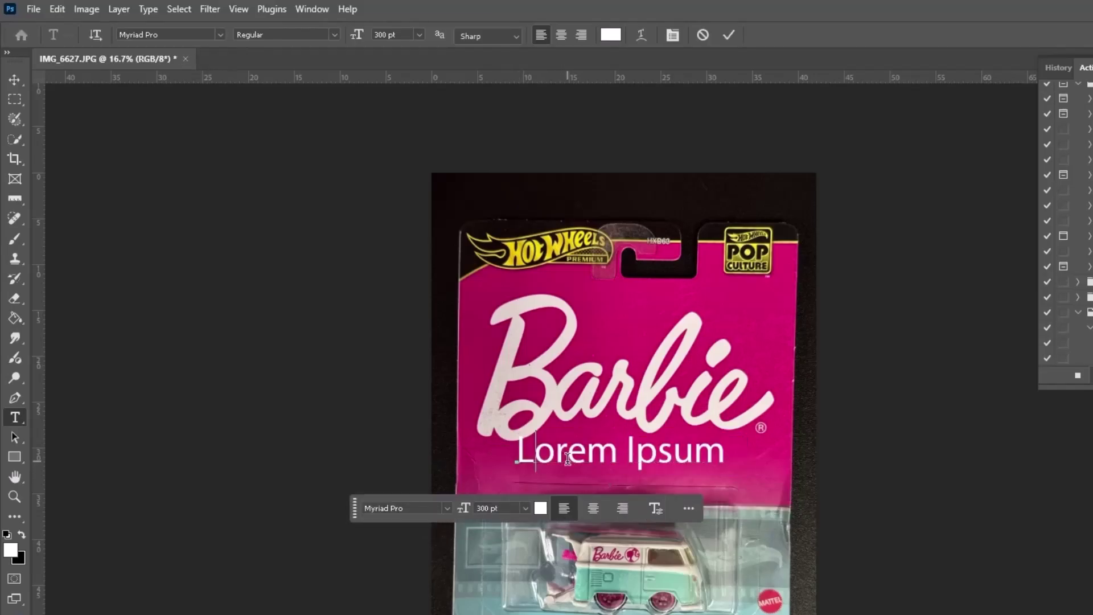
text(#jv)
key(BackSpace)
key(BackSpace)
text(vk)
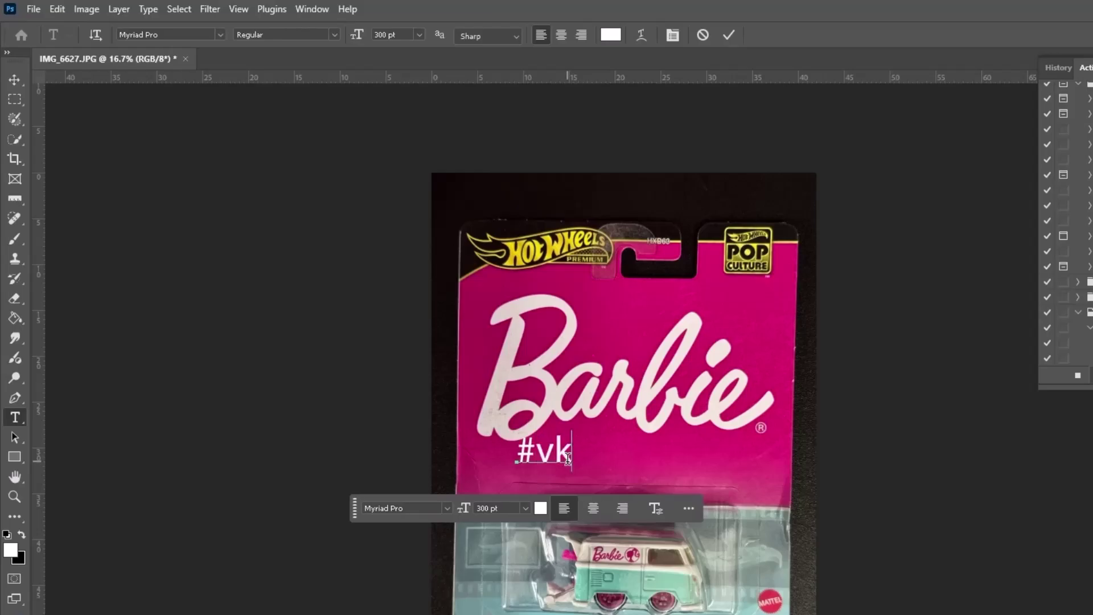
text(funtai )
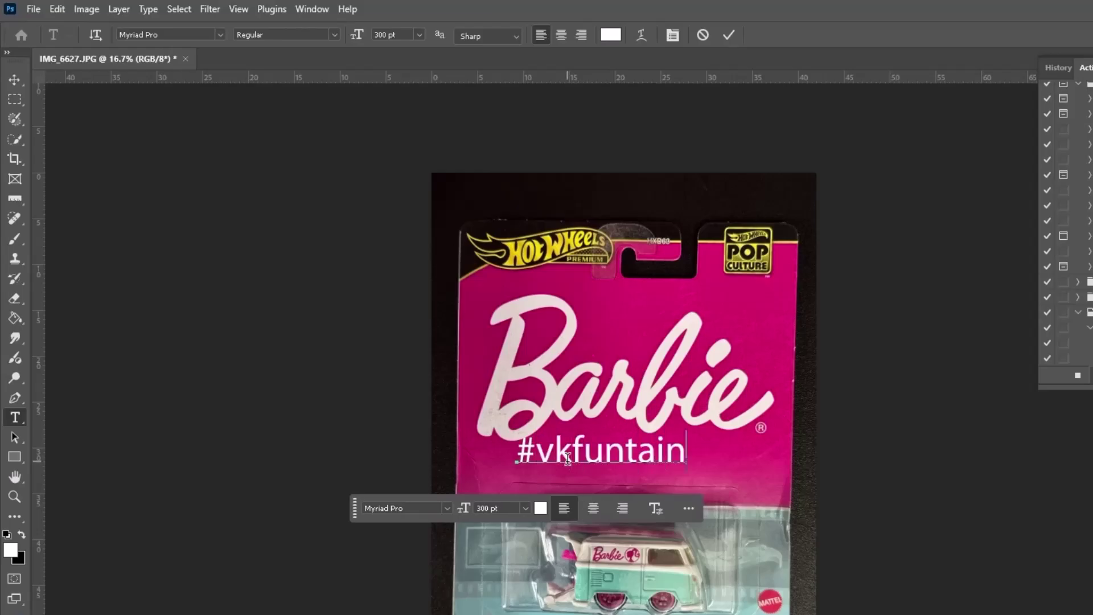
text(ment.co)
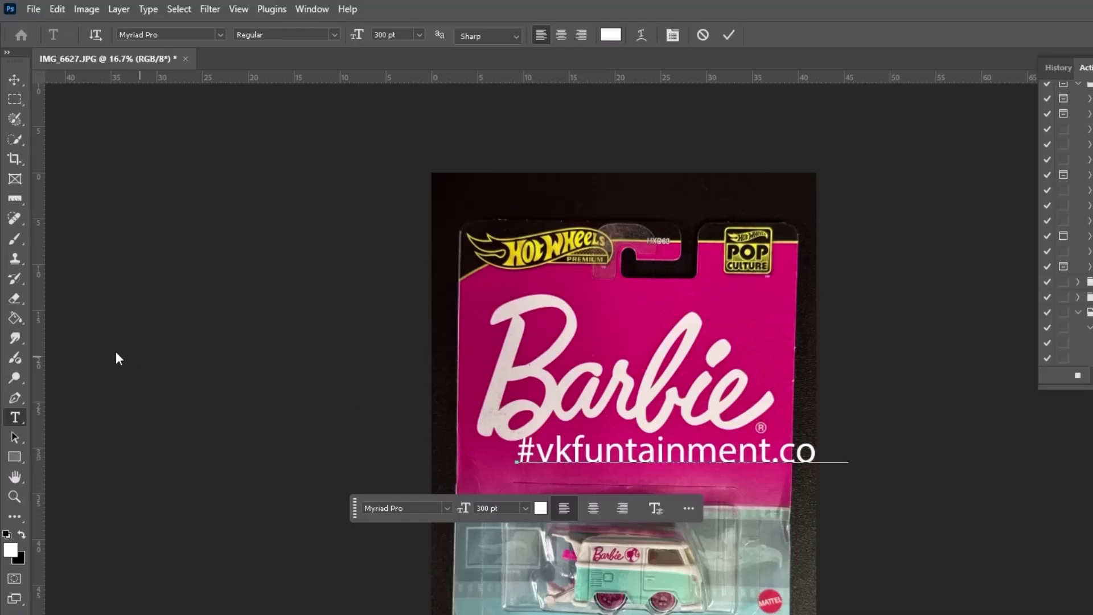
Reposition the watermark text, rotate it to about -50° and scale it to about 153% so it runs diagonally across the photo.
click(25, 80)
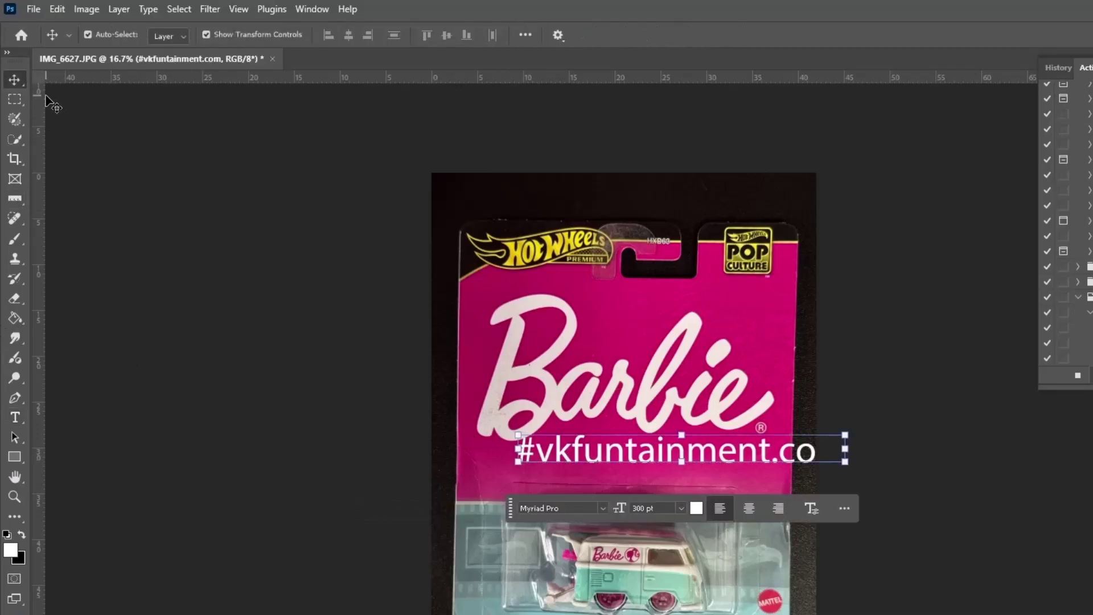
drag(604, 456, 558, 448)
key(ctrl+t)
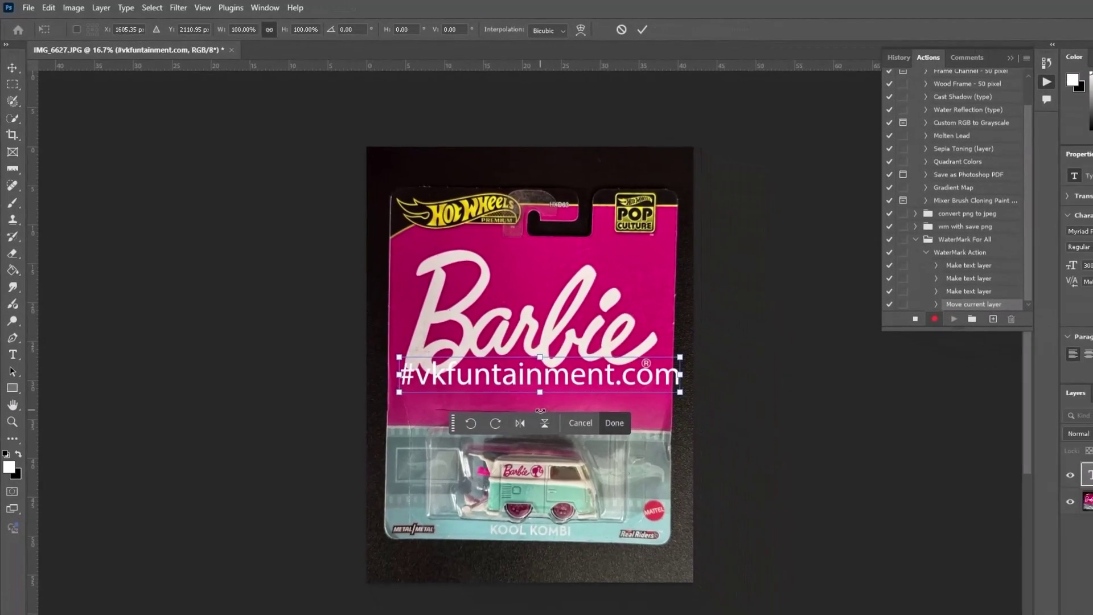
drag(540, 411, 498, 462)
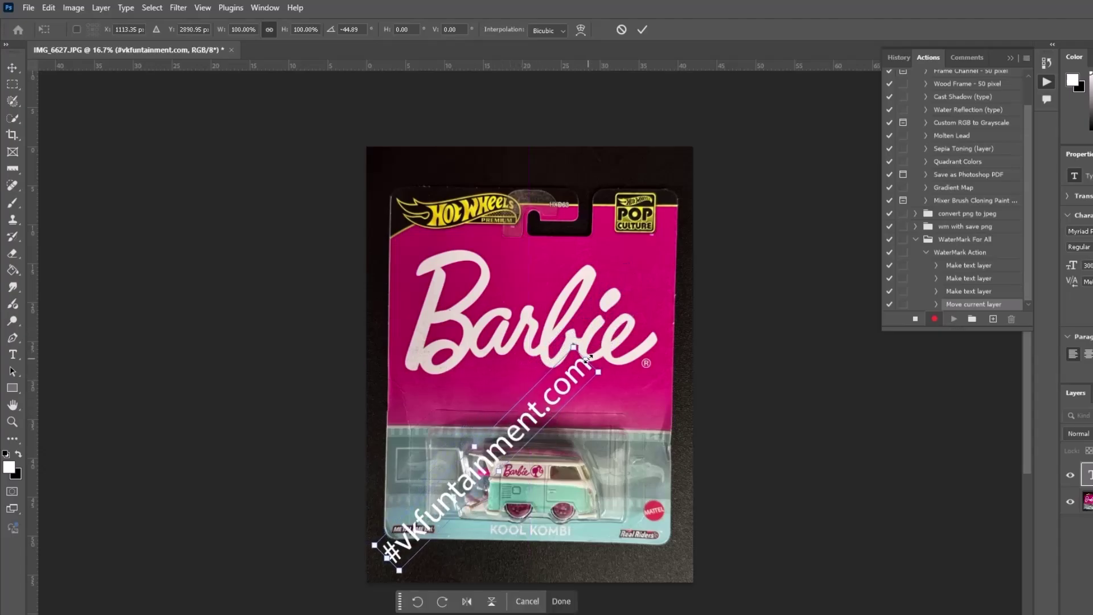
drag(587, 359, 674, 282)
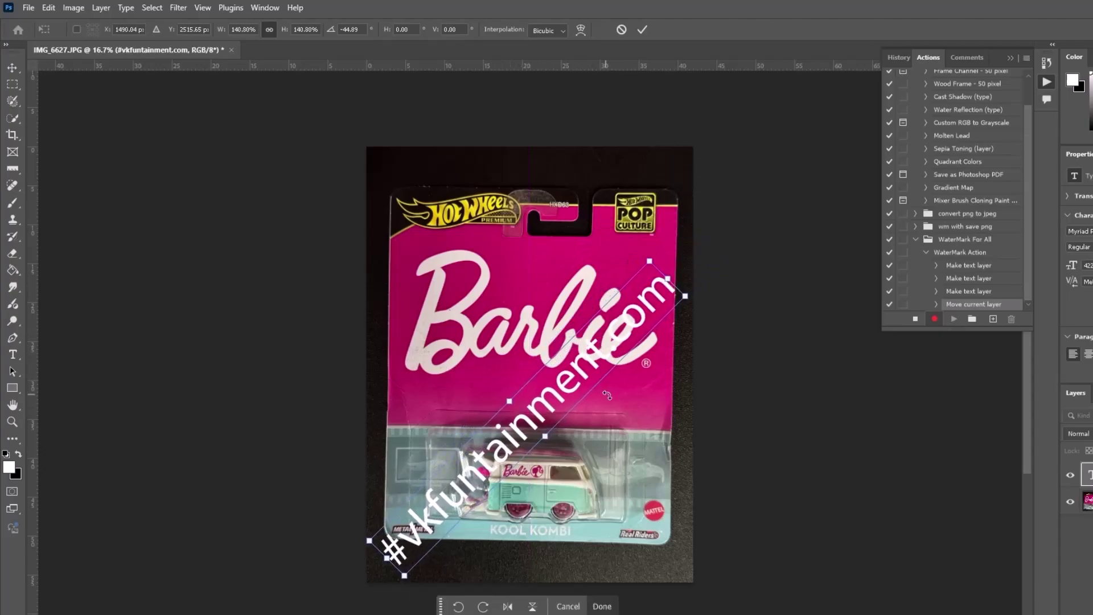
drag(606, 395, 602, 341)
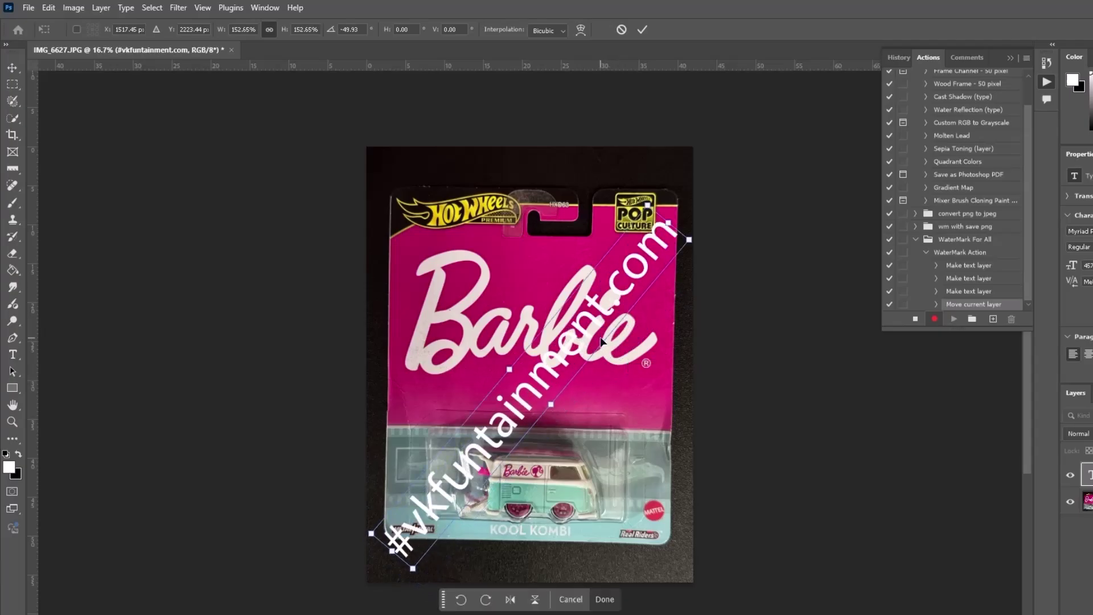
key(Return)
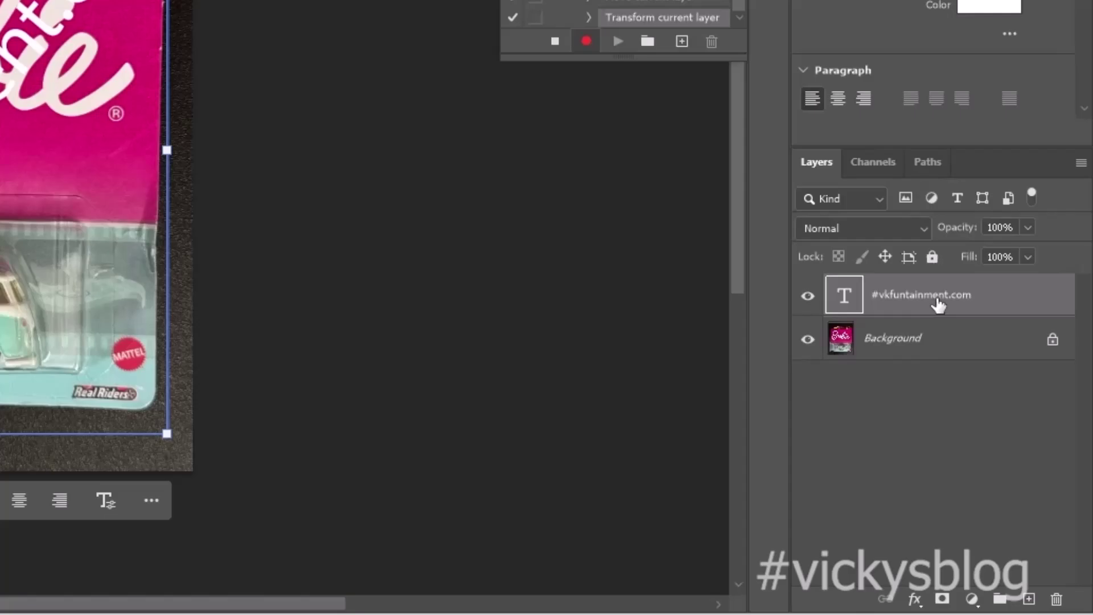
Apply Bevel & Emboss to the #vkfuntainment.com text layer and lower its fill opacity to 2%.
right_click(937, 300)
click(937, 297)
right_click(946, 289)
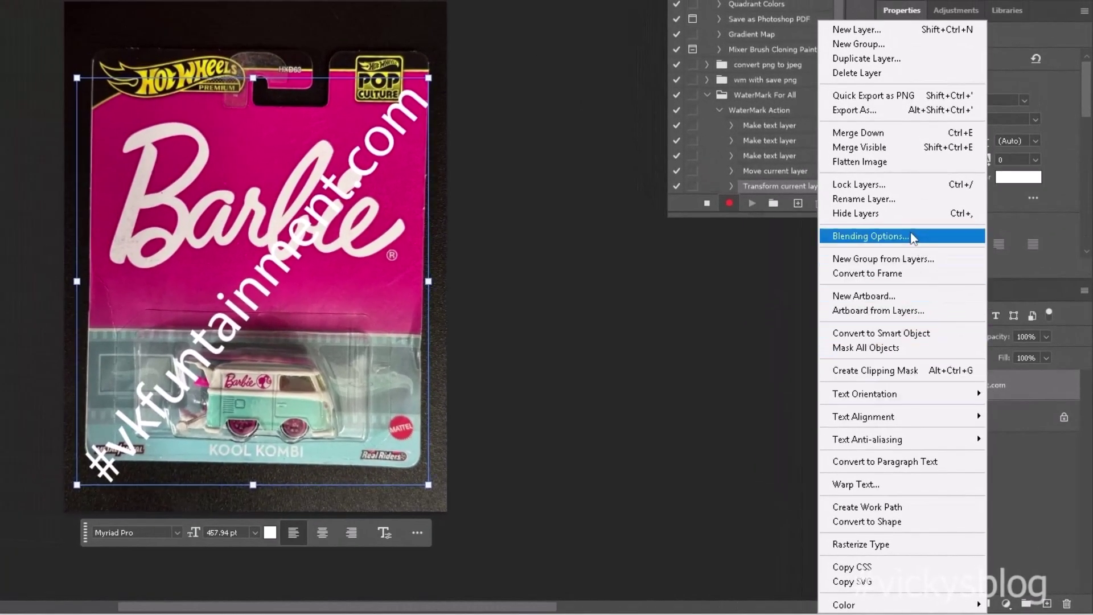
click(910, 236)
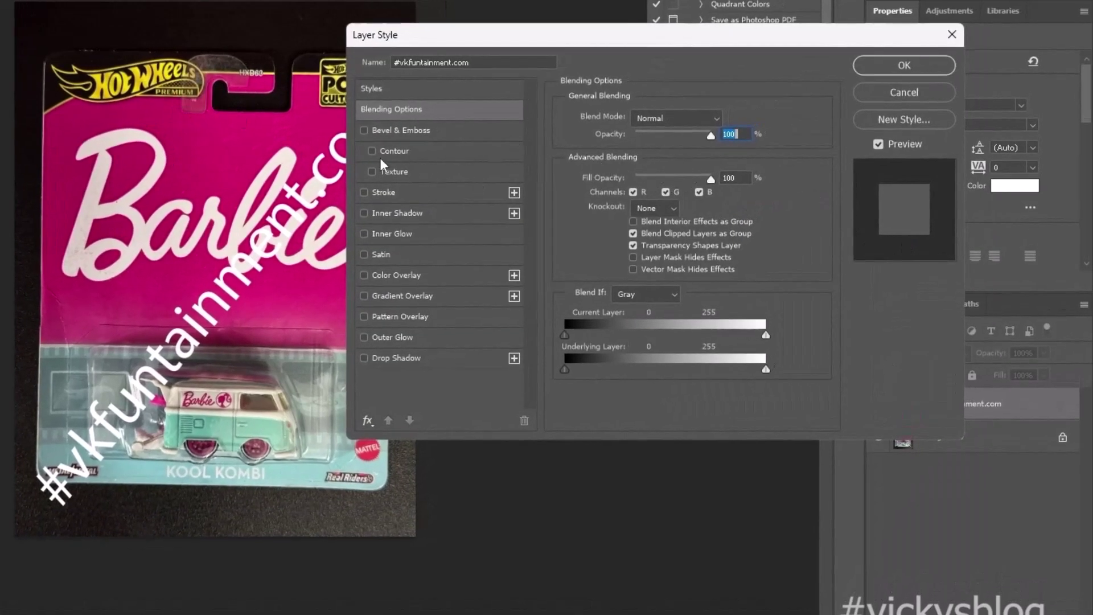
click(363, 130)
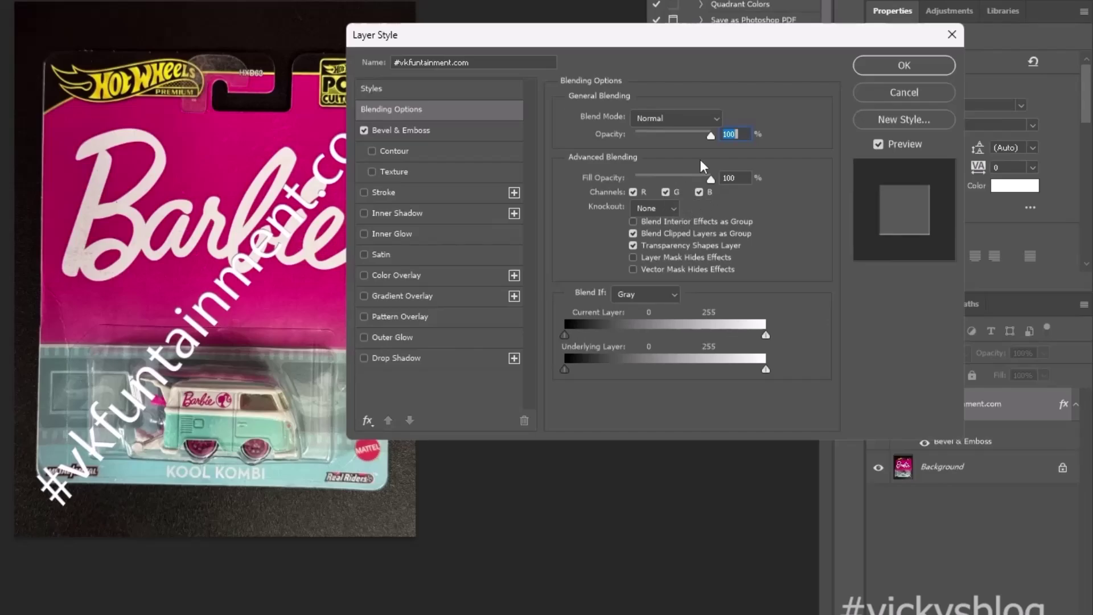
drag(708, 182, 639, 195)
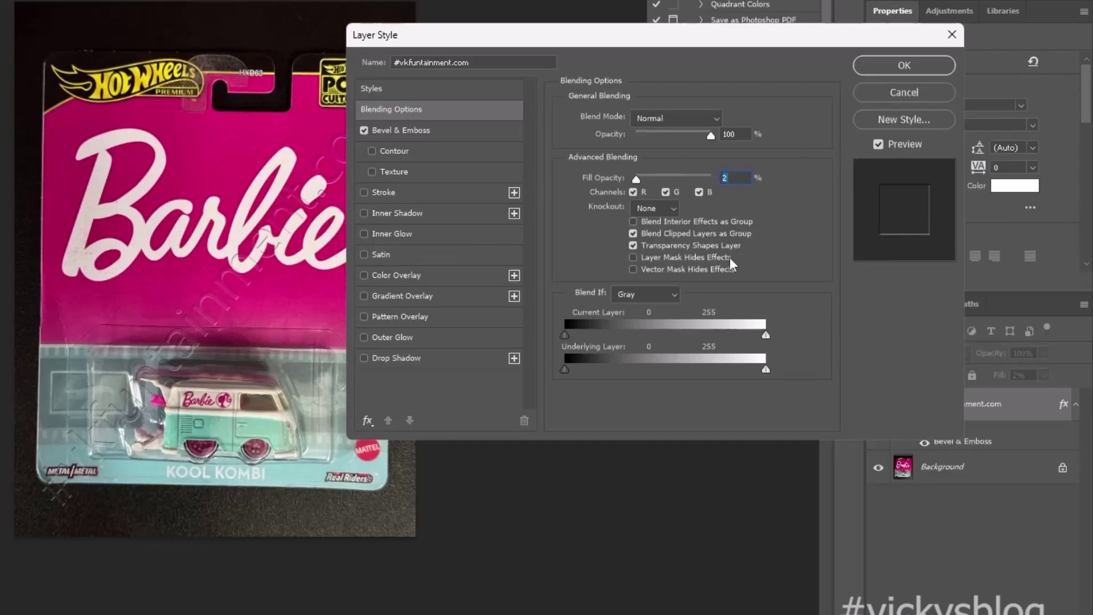
click(919, 70)
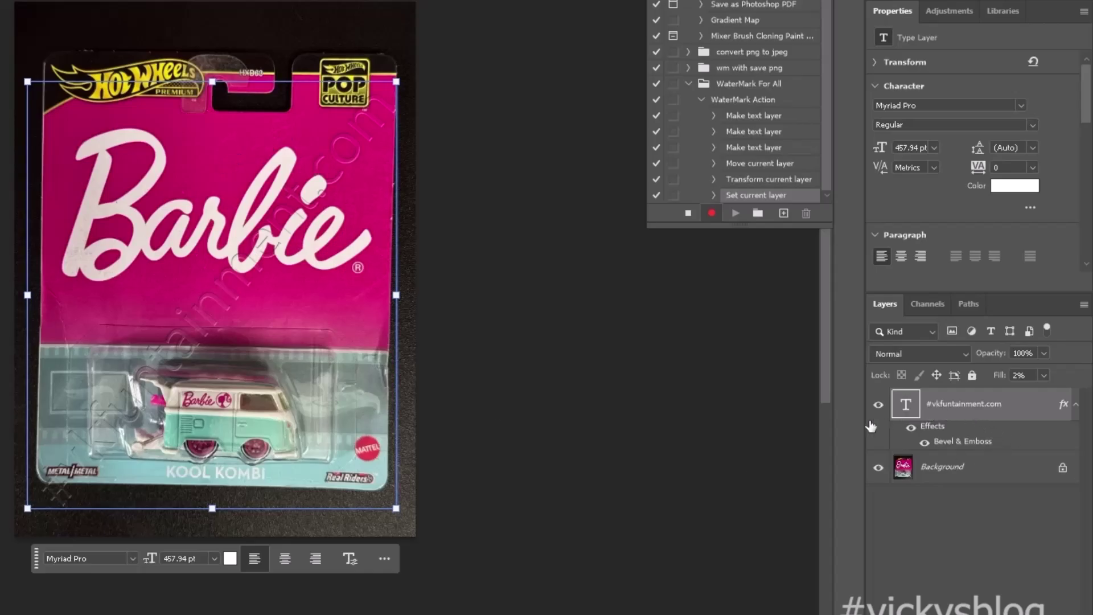
Select the #vkfuntainment.com text layer together with the Background layer and merge them.
click(982, 517)
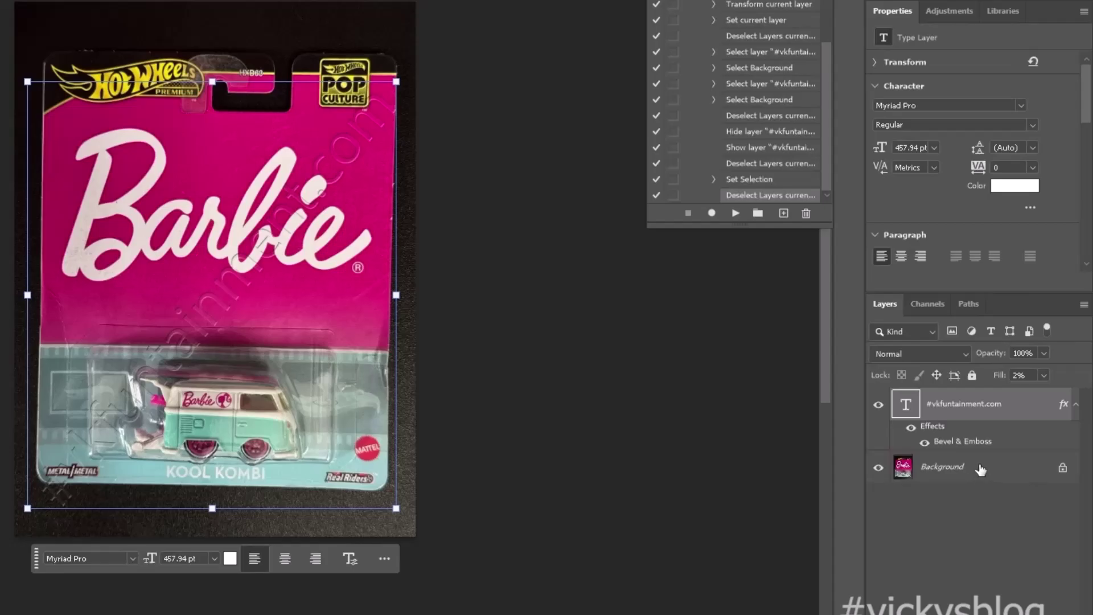
click(980, 469)
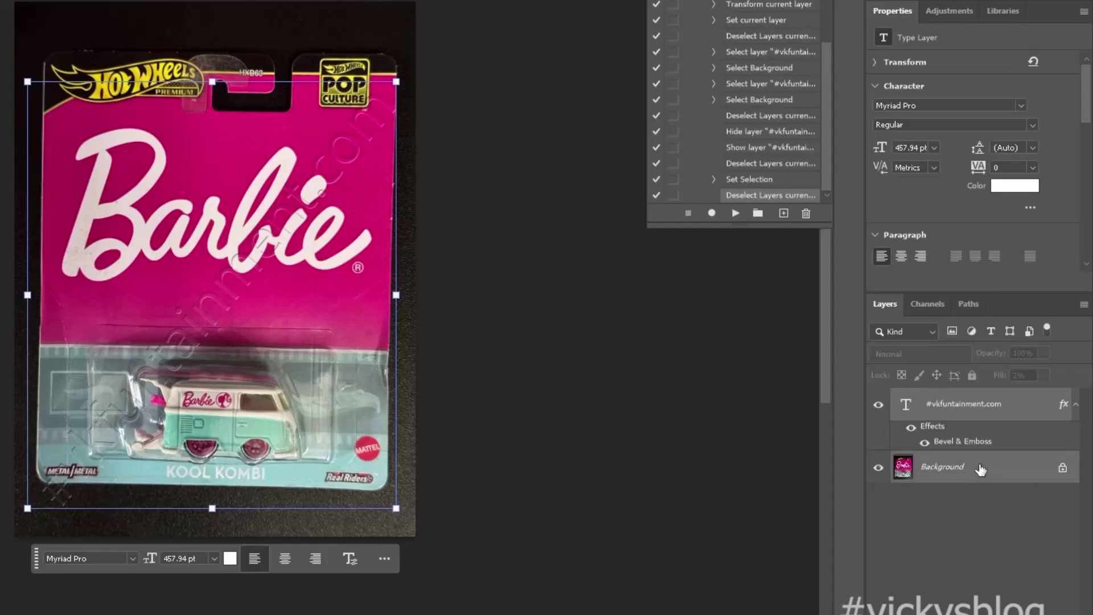
click(971, 403)
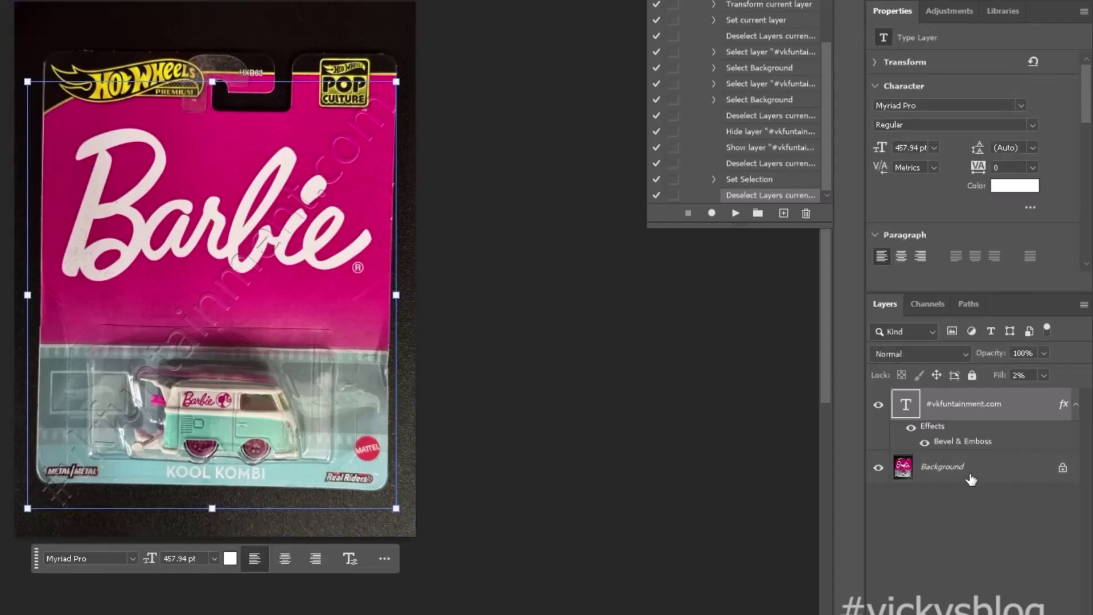
click(970, 473)
click(970, 404)
click(960, 475)
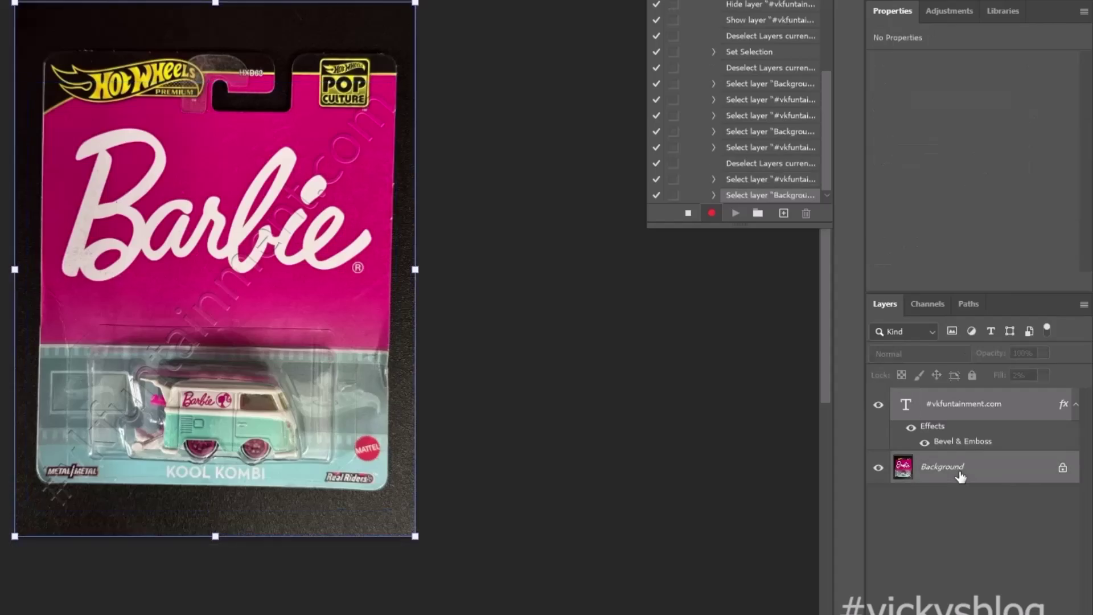
right_click(960, 471)
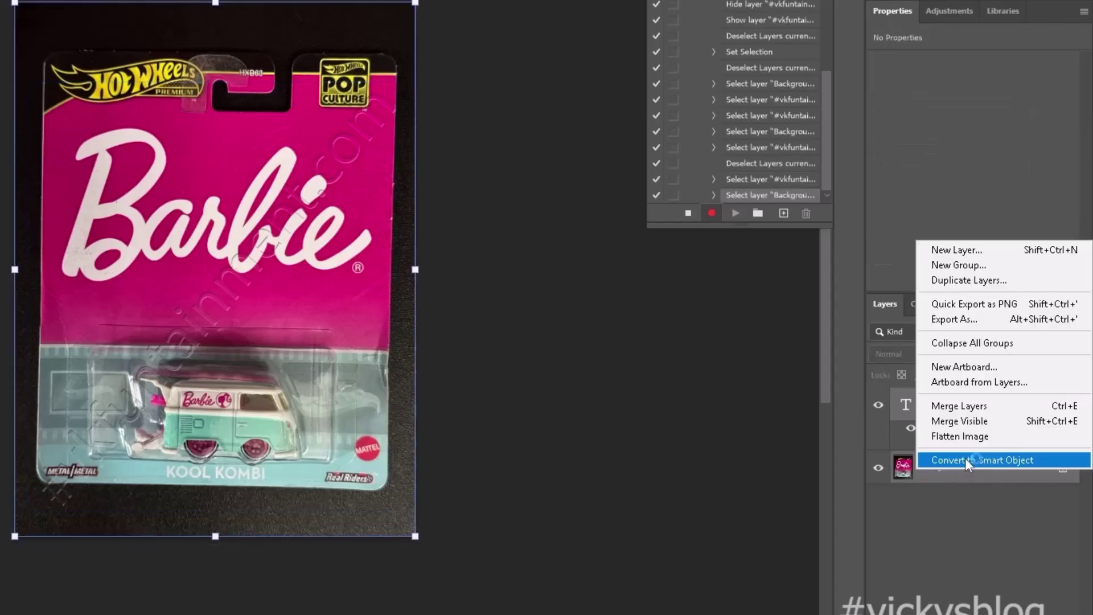
click(977, 407)
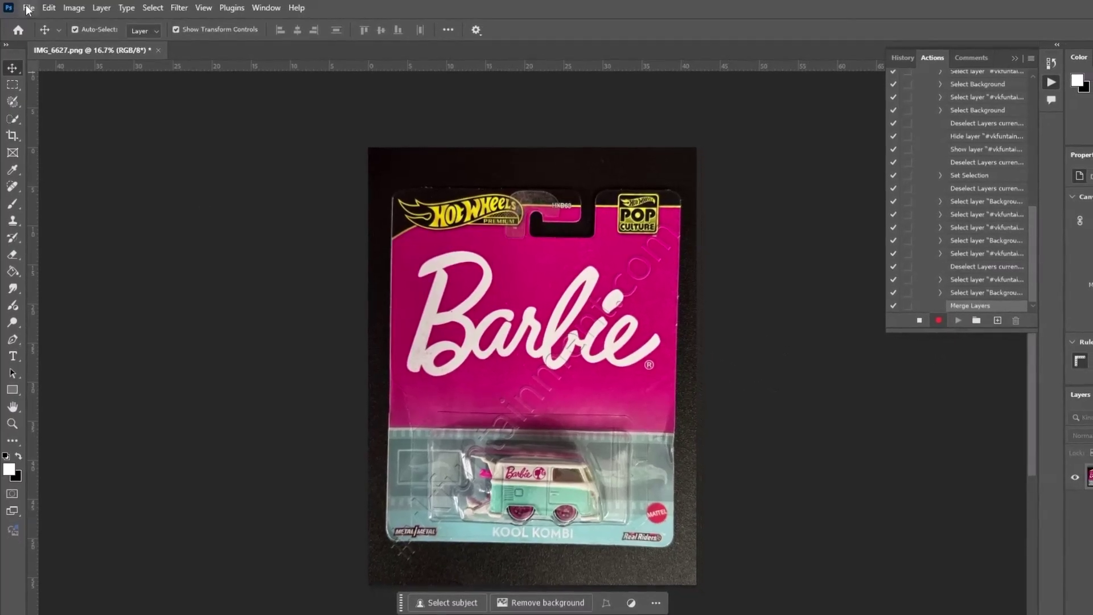
click(27, 8)
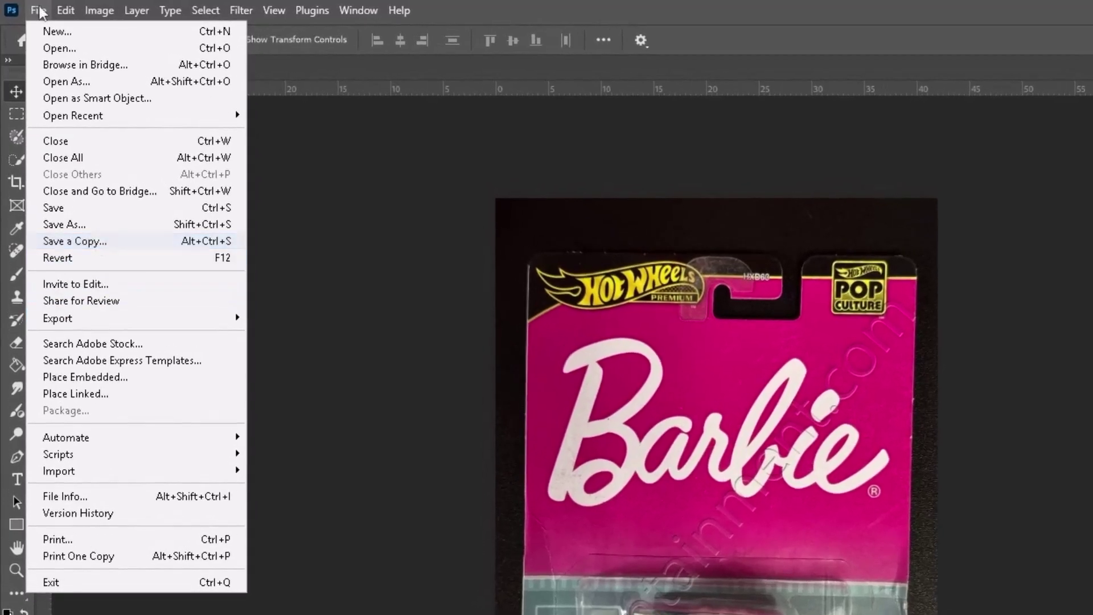
click(38, 10)
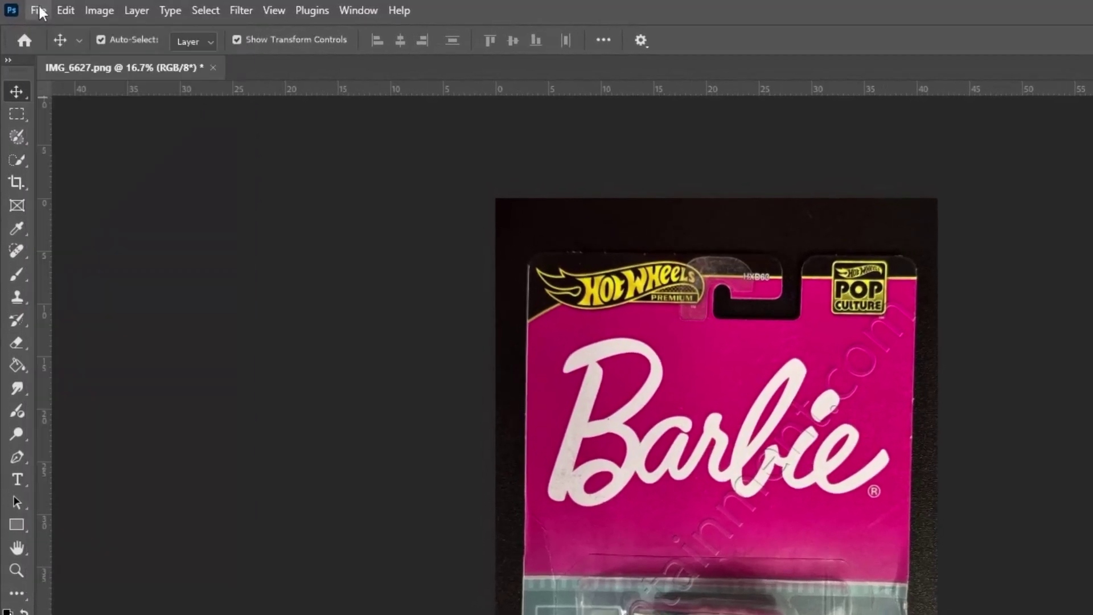
Save the image as a JPEG named IMG_6627 at quality 8 in a new After Watermark folder inside Add Watermark.
click(38, 10)
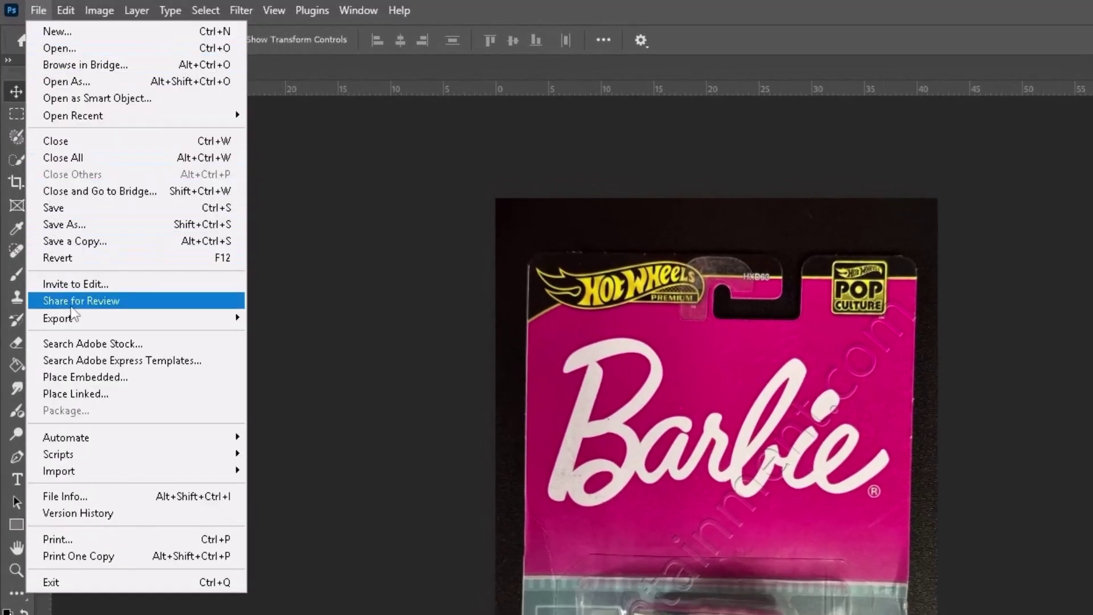
click(80, 223)
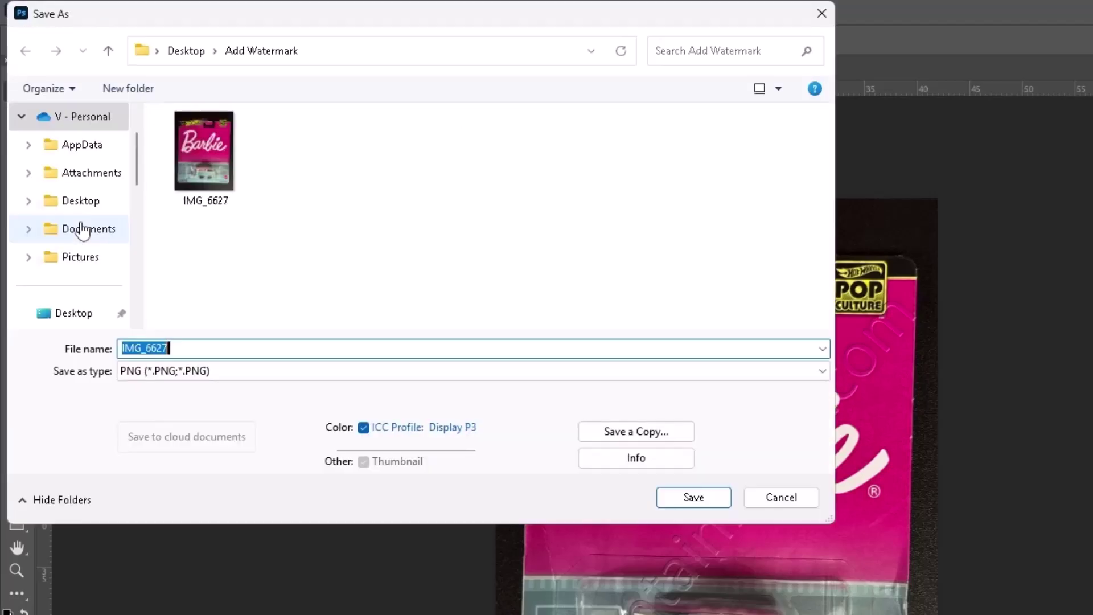
click(201, 373)
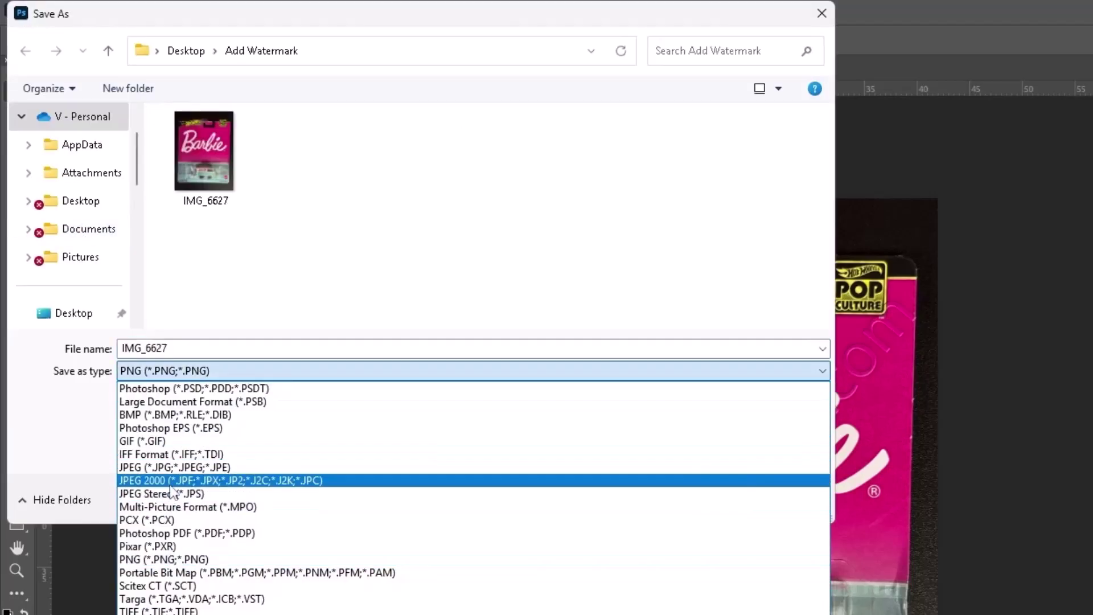
click(174, 467)
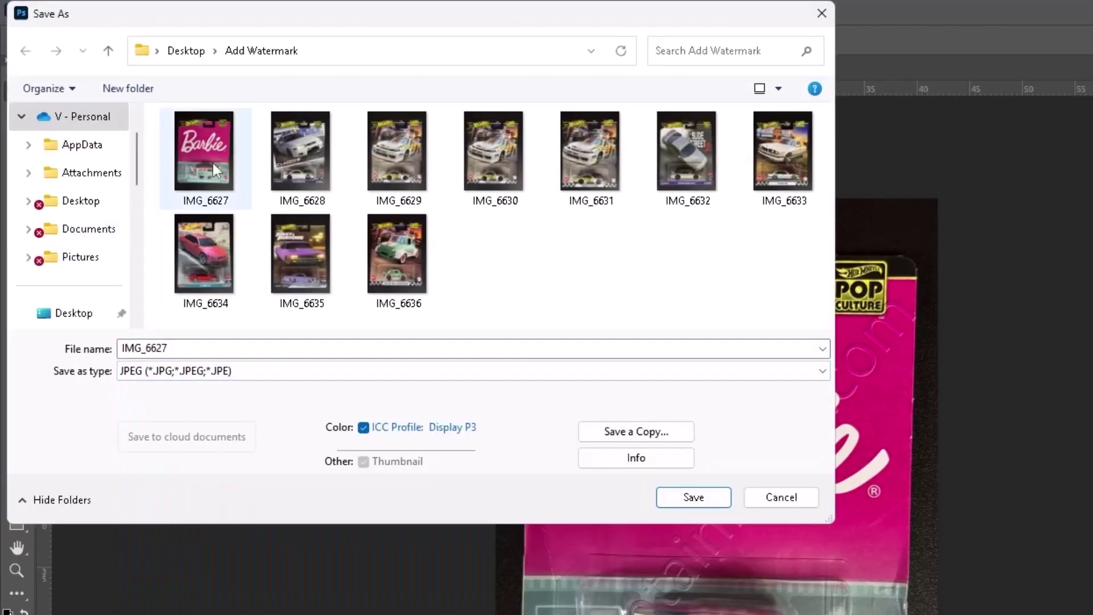
click(141, 94)
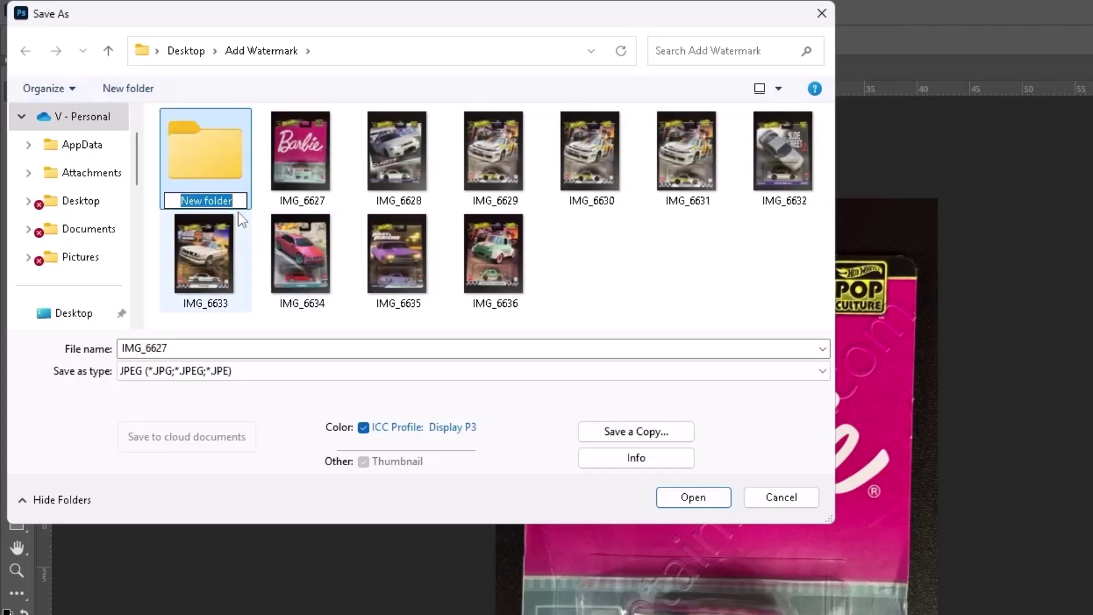
text(After W)
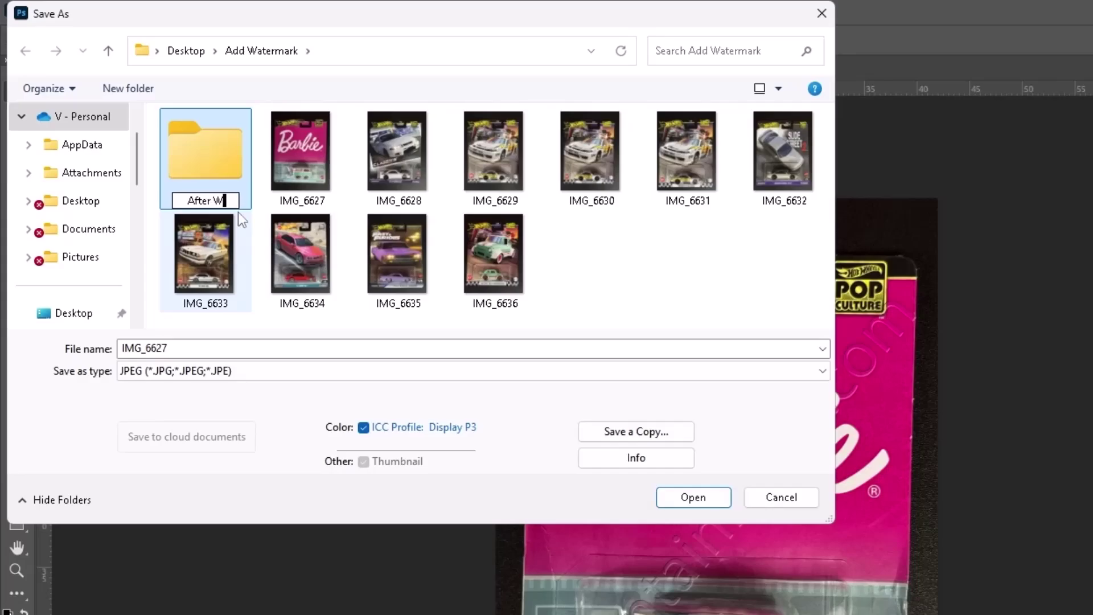
text(atermark)
key(Return)
key(Return)
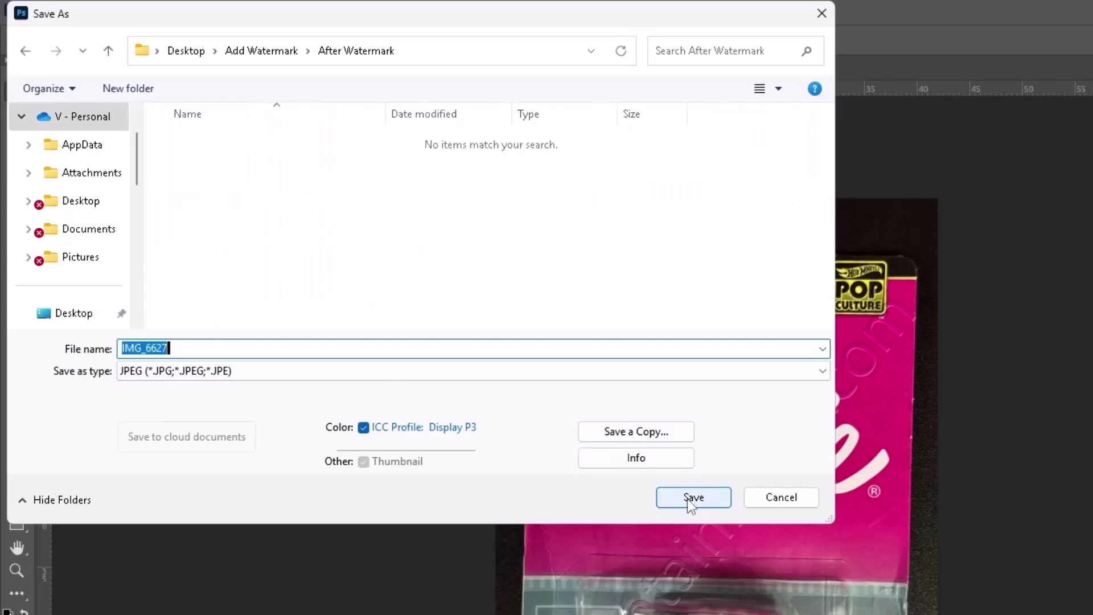
click(692, 497)
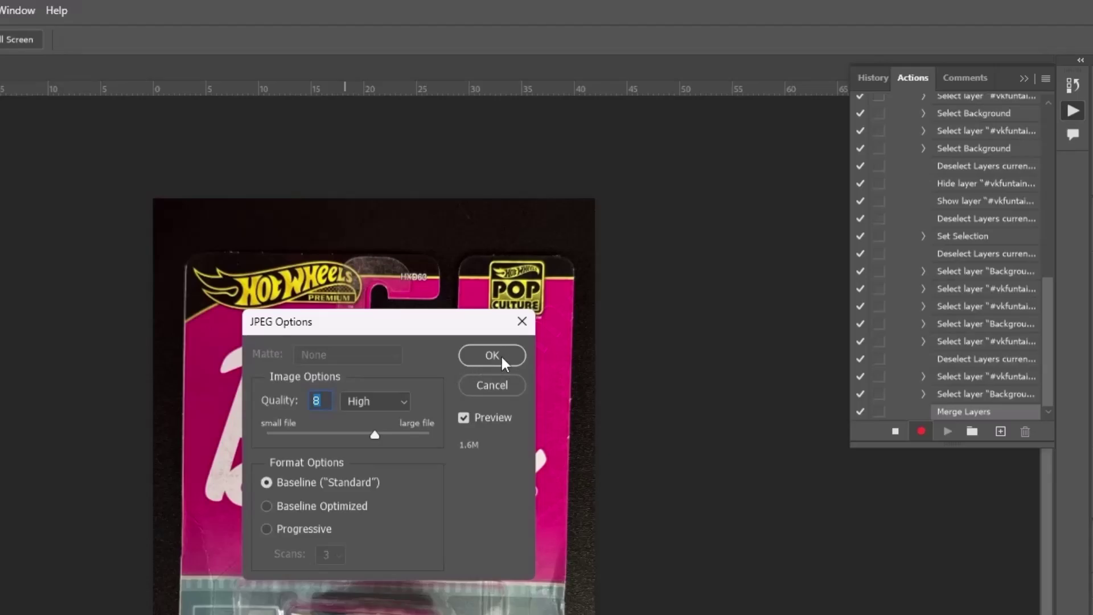
click(497, 355)
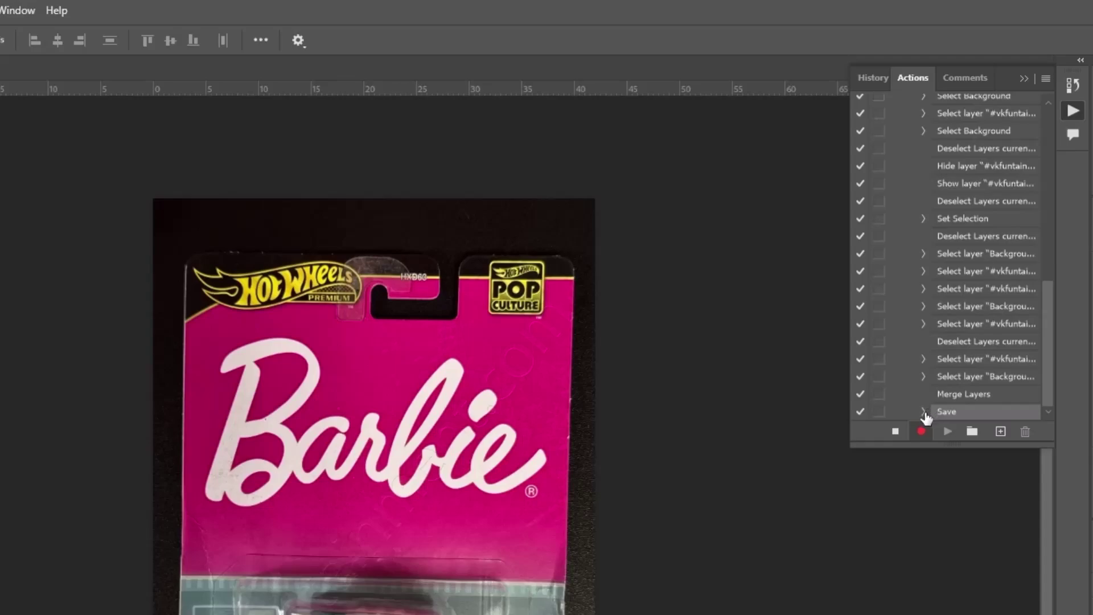
Stop recording the watermark action after checking its Save entry, and close all open images.
click(923, 412)
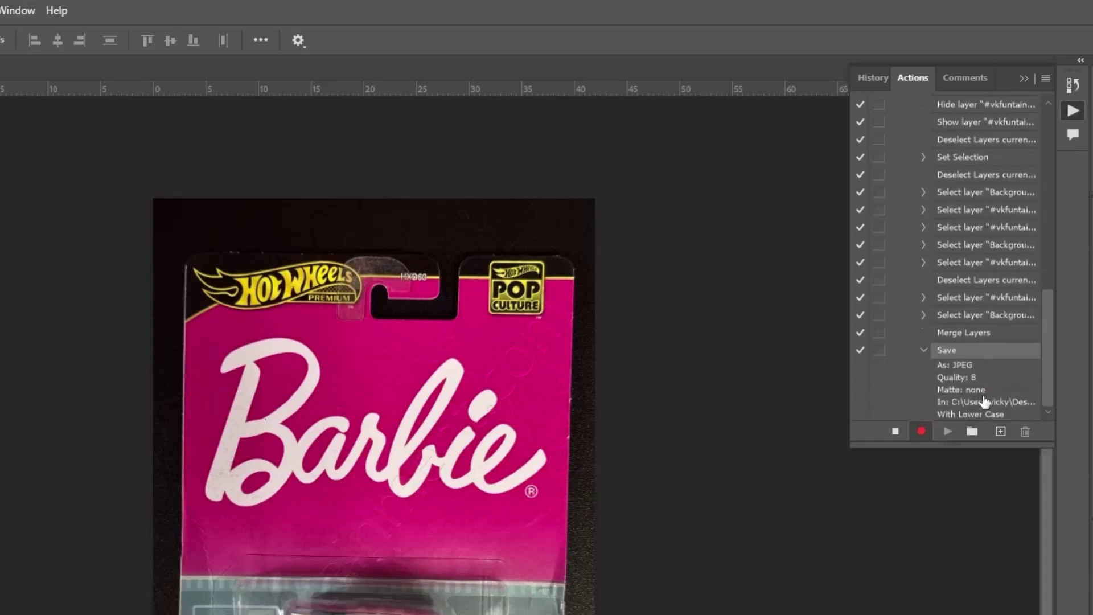
click(896, 432)
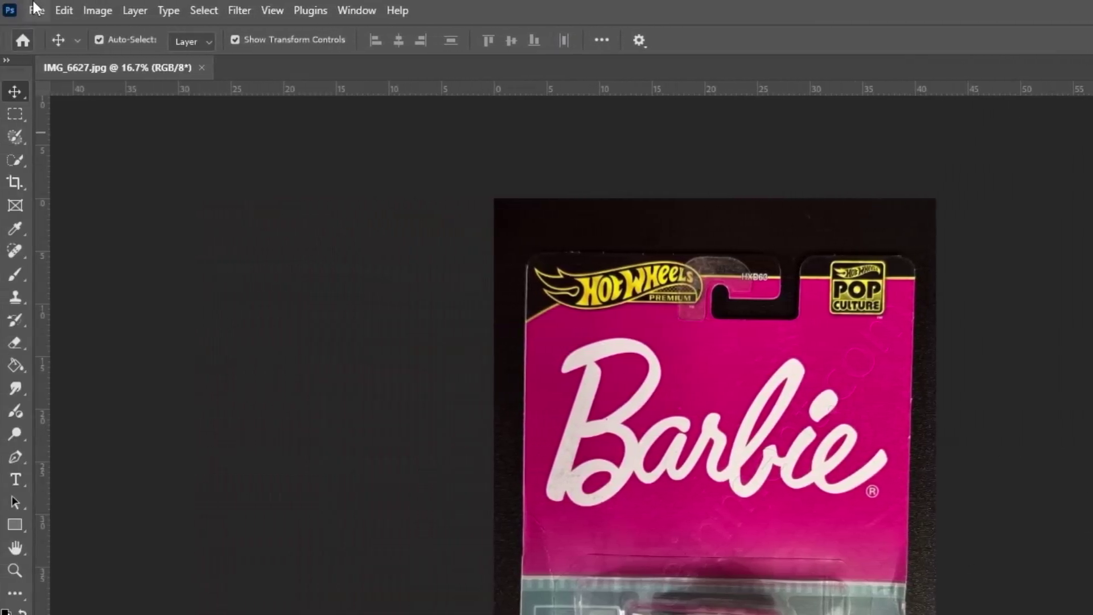
click(38, 10)
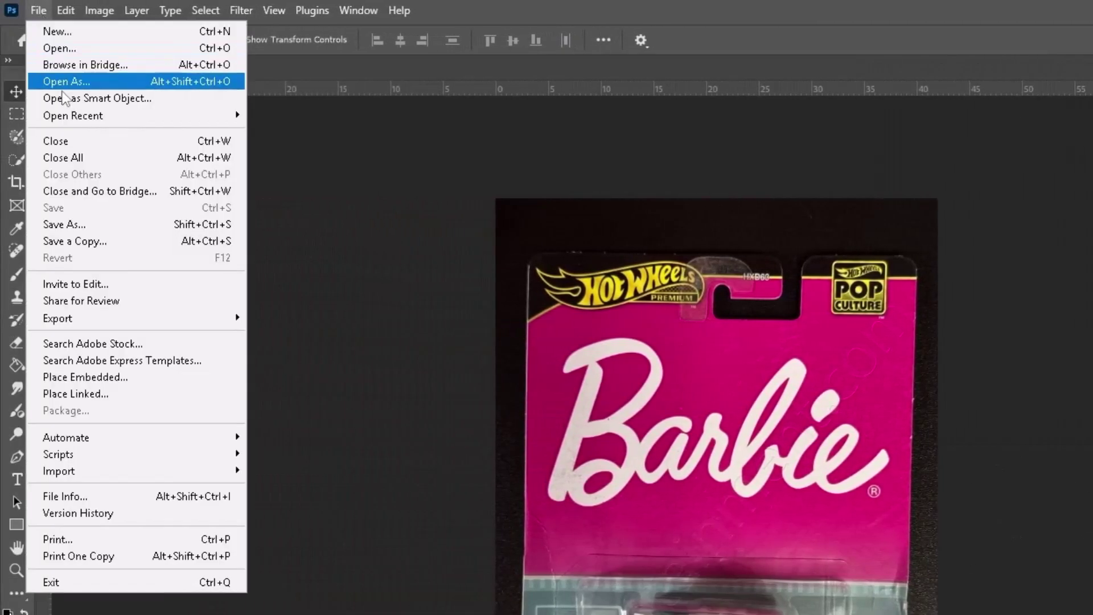
click(84, 157)
Start a Batch run using the action WaterMark Action from the set WaterMark For All.
click(44, 16)
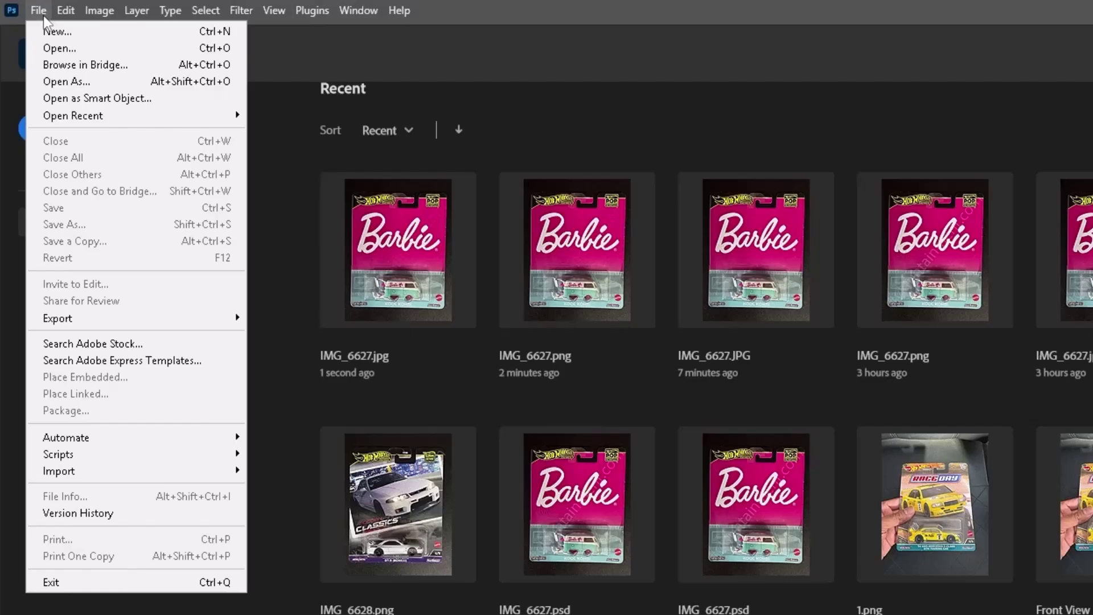
mouse_move(140, 446)
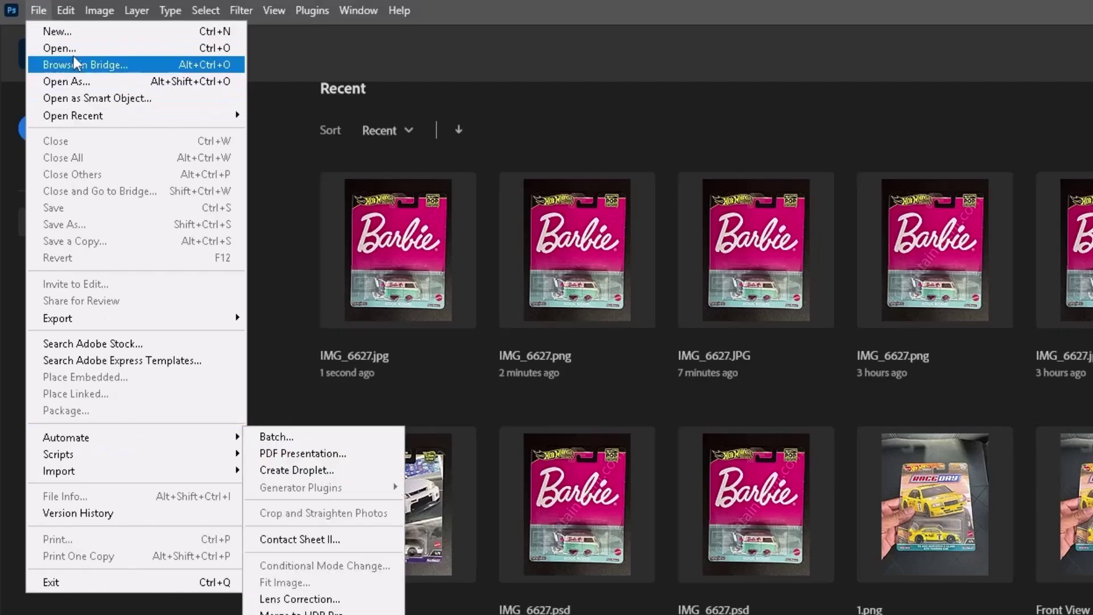
click(276, 435)
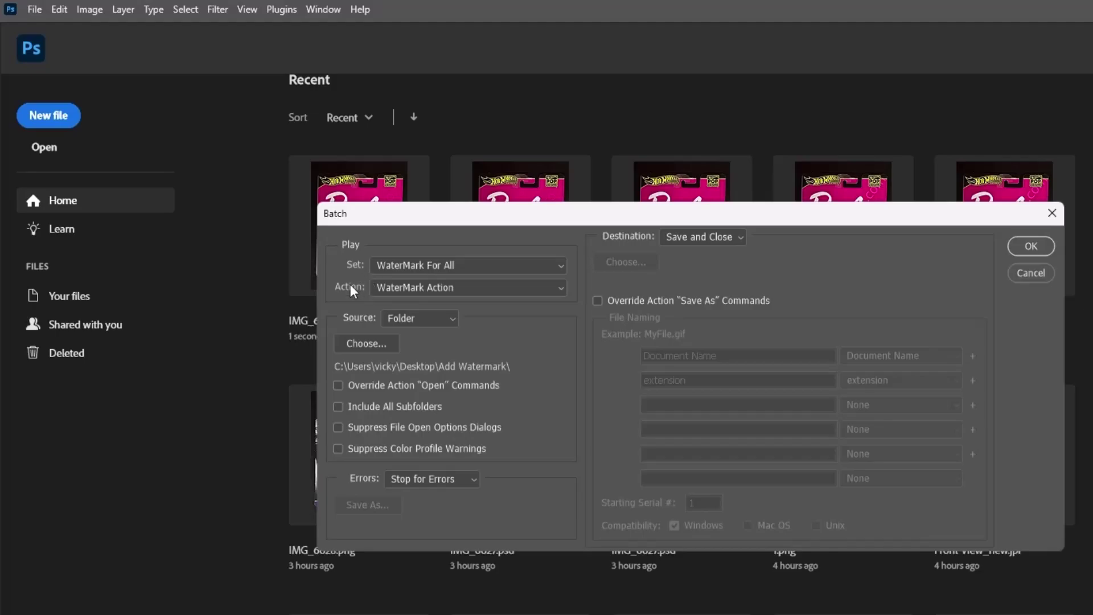
click(467, 264)
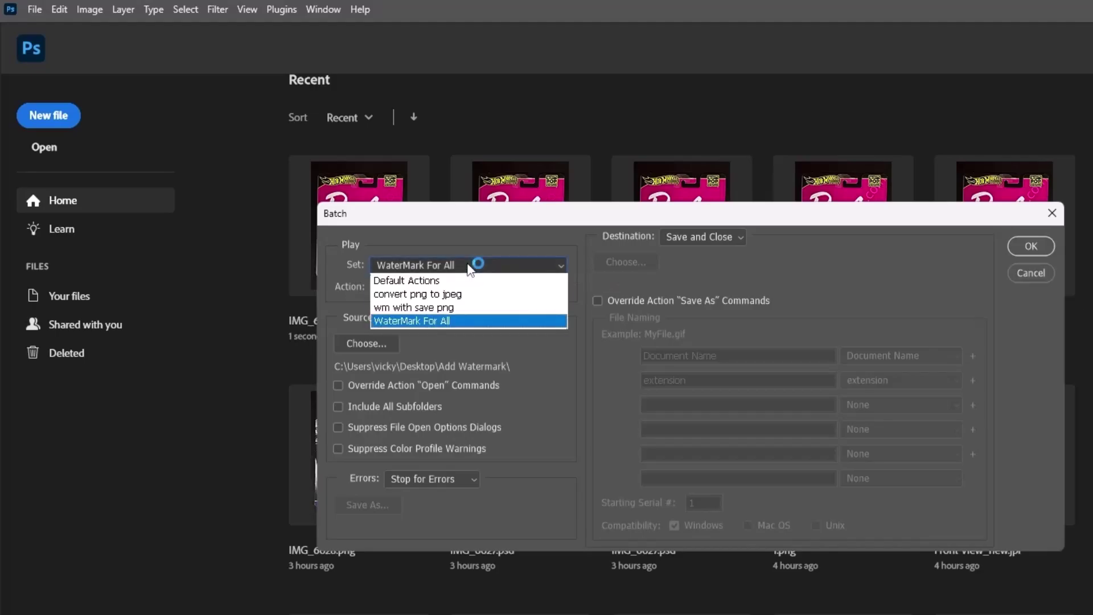
click(439, 321)
click(430, 289)
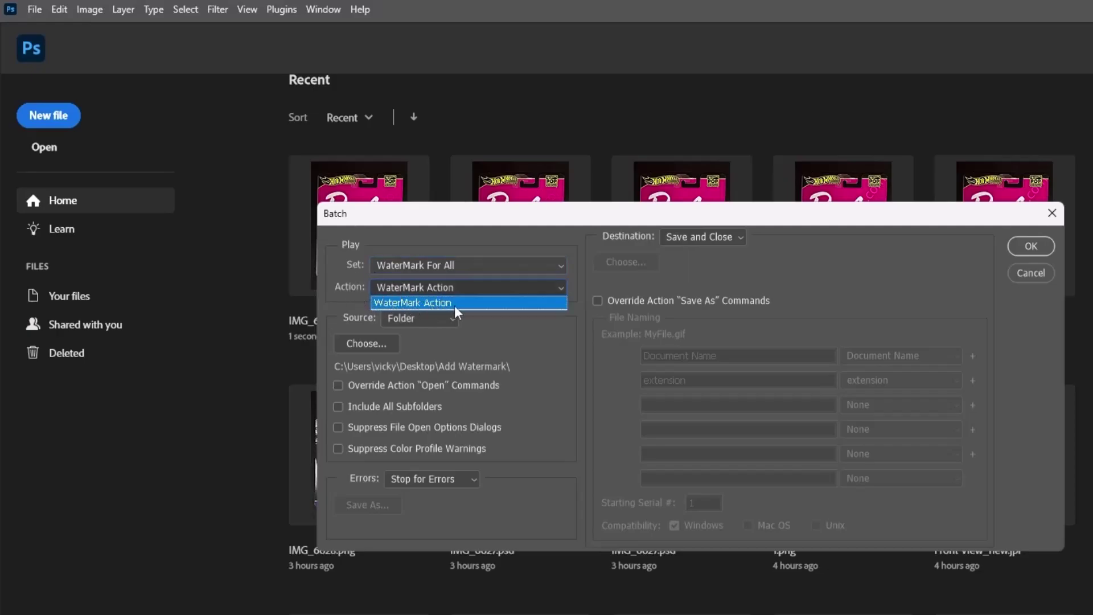
click(478, 302)
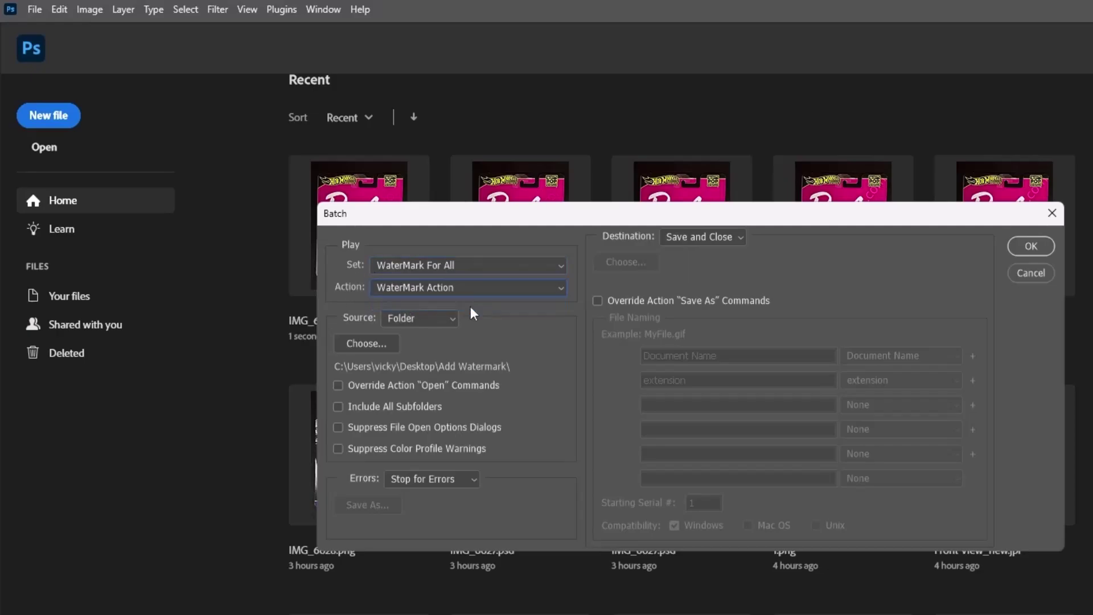
Use the Desktop folder Add Watermark as the batch source with the destination Save and Close, and run the batch.
click(379, 344)
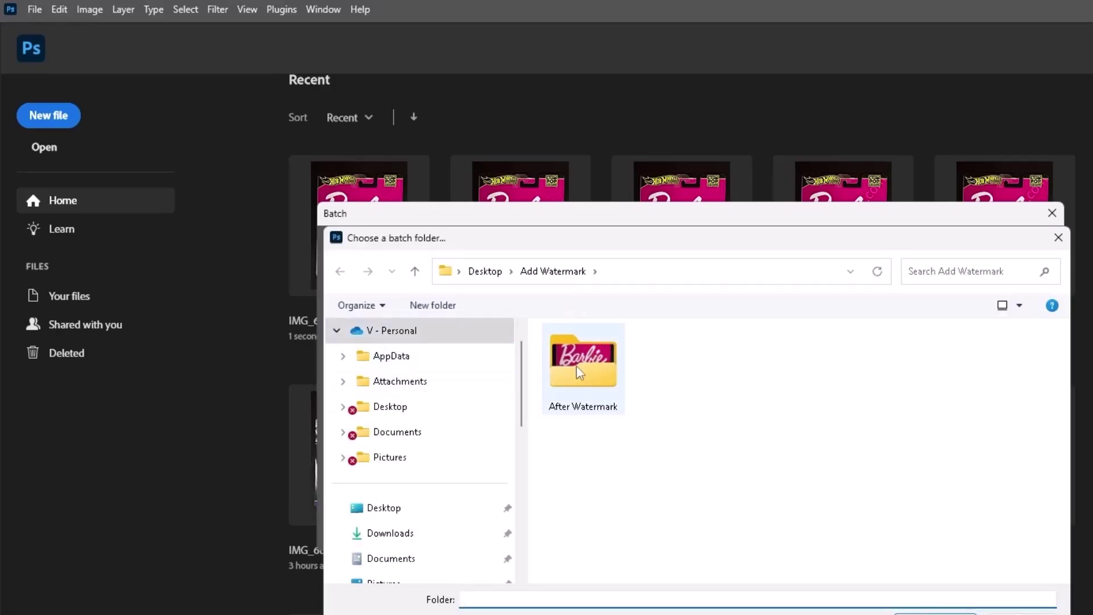
click(555, 271)
key(Return)
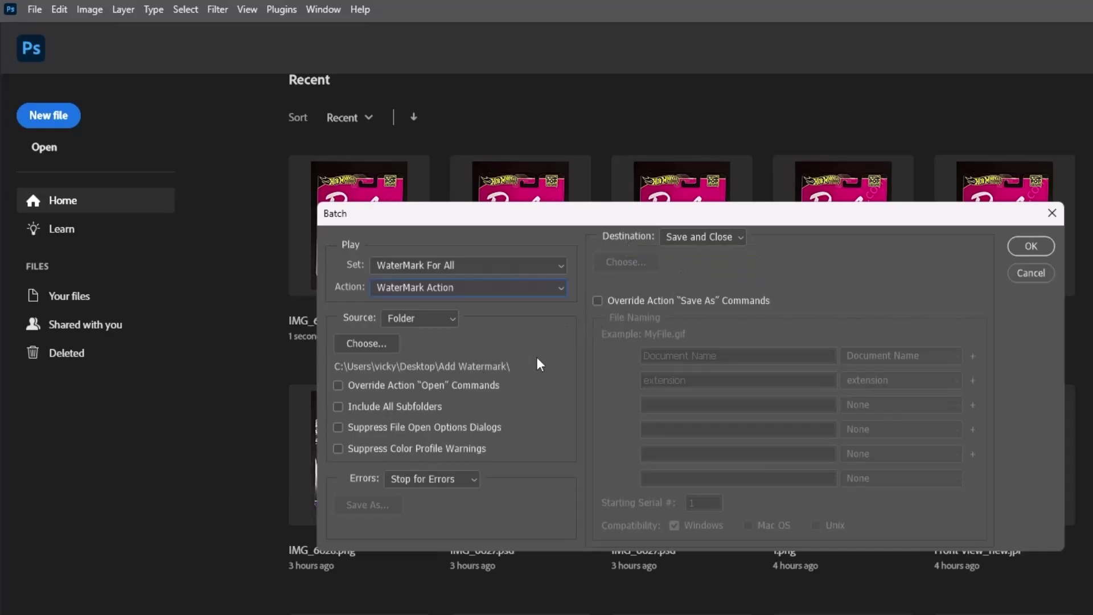
click(698, 237)
click(697, 266)
click(1032, 247)
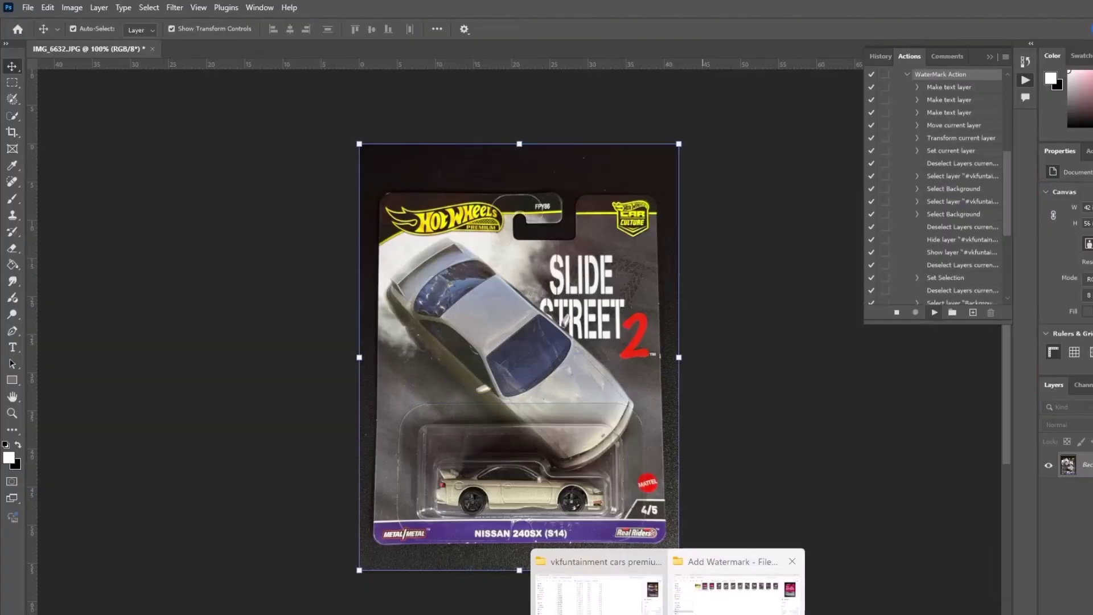
Switch to File Explorer, open the After Watermark folder and view IMG_6627 in a maximized photo viewer.
click(734, 586)
double_click(250, 134)
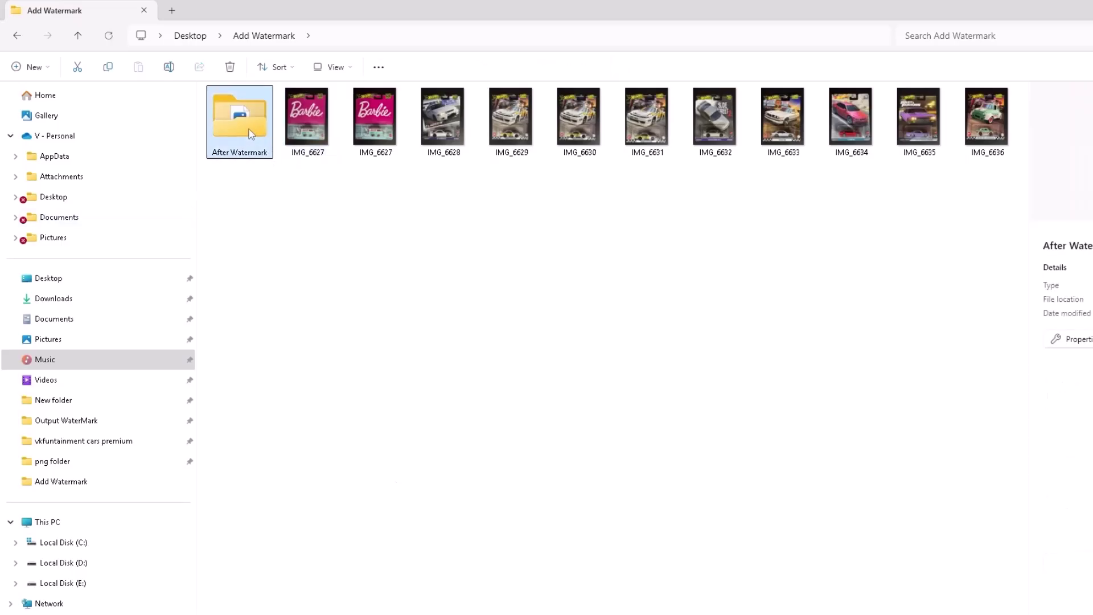
click(249, 132)
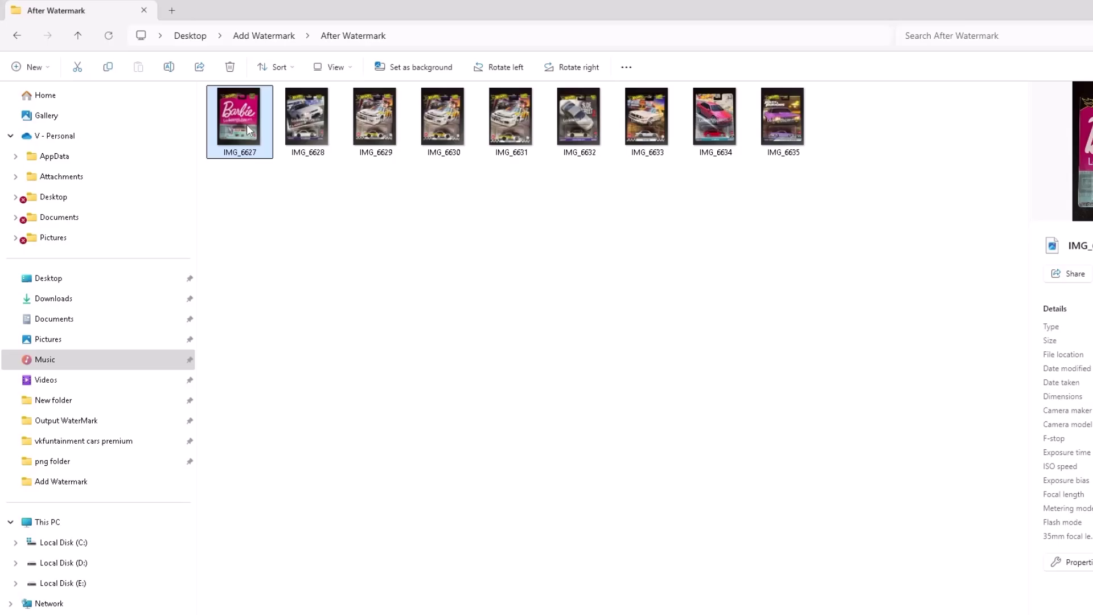
double_click(248, 132)
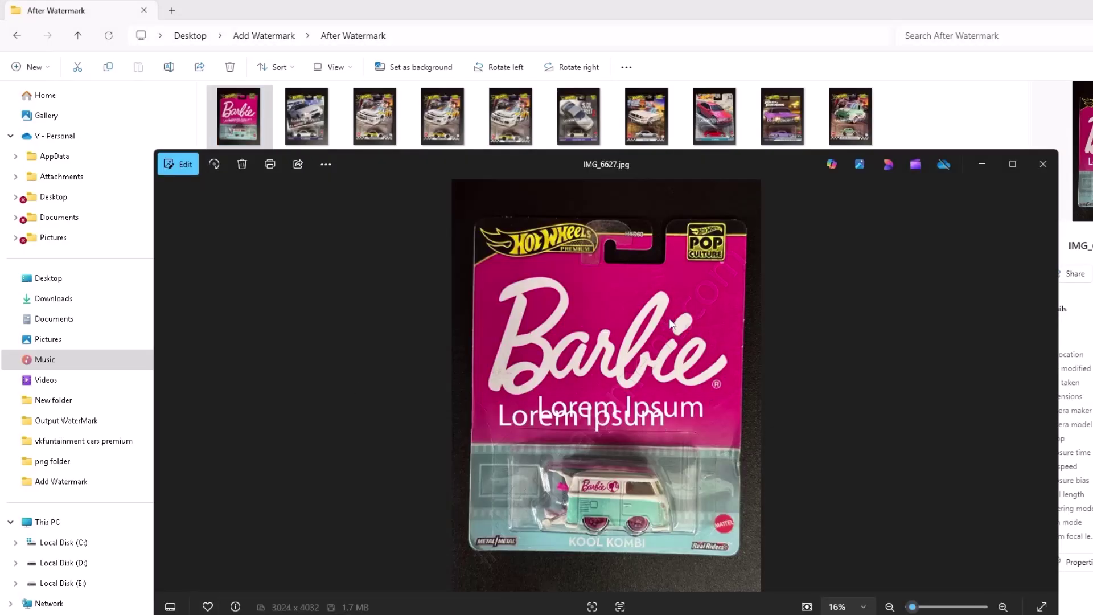
click(1012, 165)
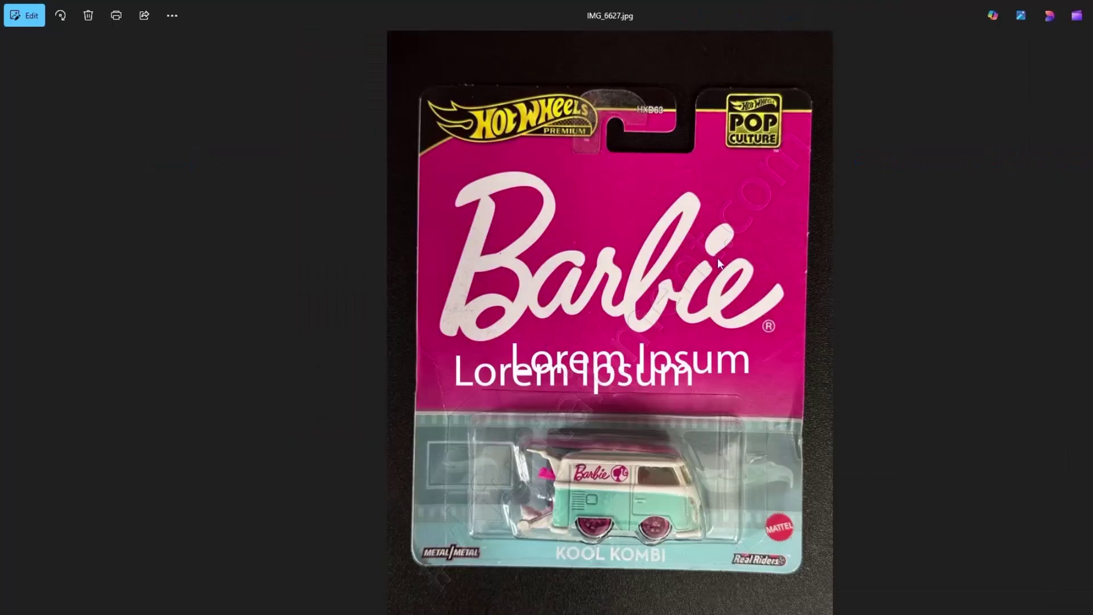
Browse the processed photos through IMG_6636, examine the text placed on each one, and close the viewer.
key(Right)
key(Right)
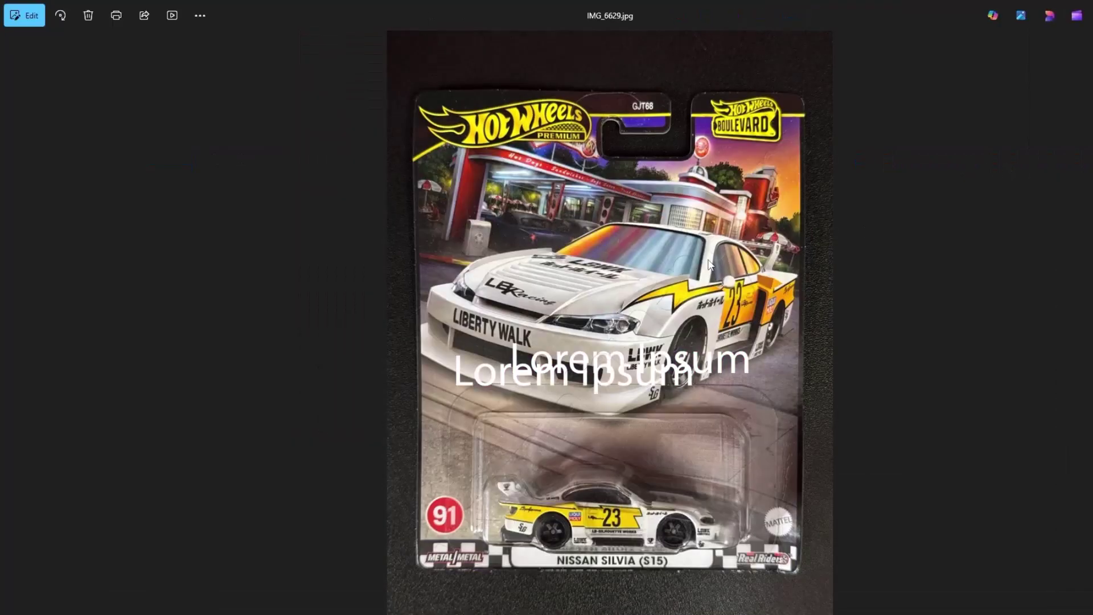
key(Right)
key(Right)
key(Right)
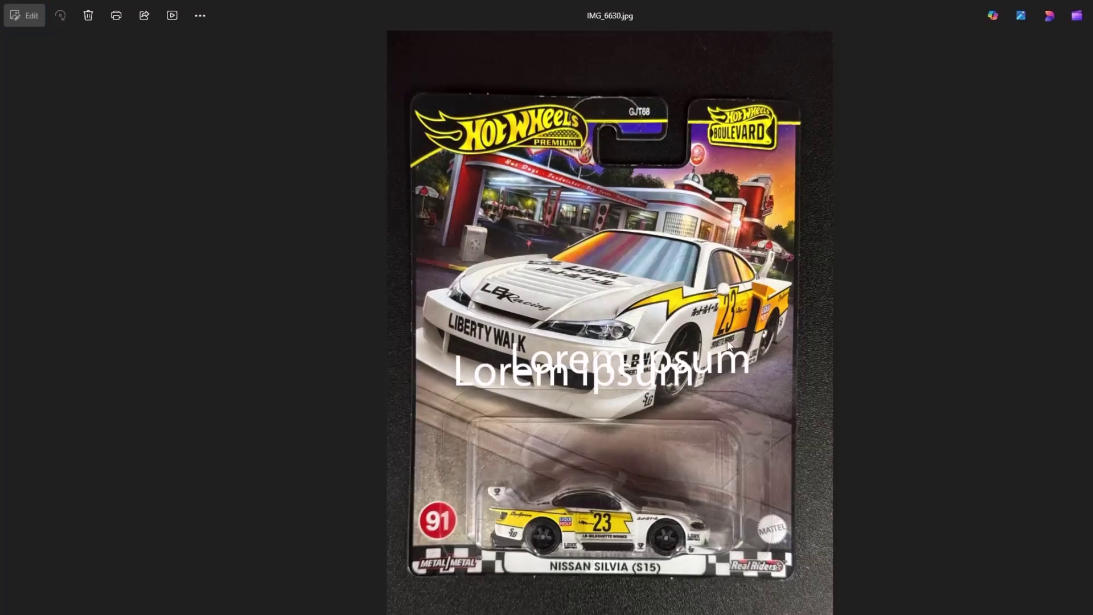
key(Left)
key(Left)
key(Left)
key(Left)
key(Left)
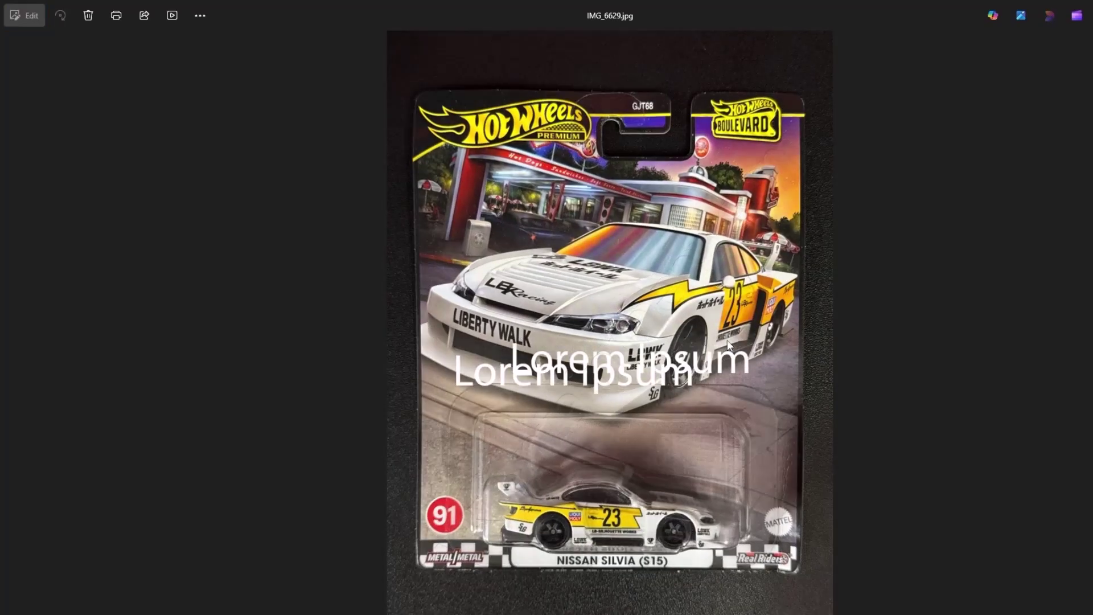
key(Right)
key(Right)
key(Right)
key(Right)
key(Right)
key(Right)
key(Right)
key(Right)
key(Right)
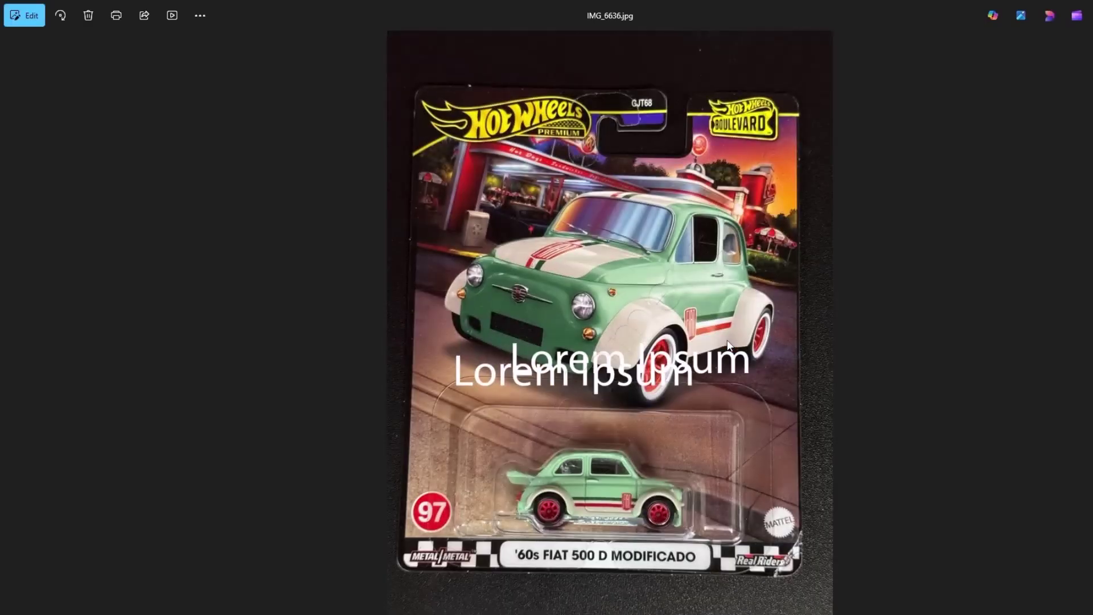
key(alt+F4)
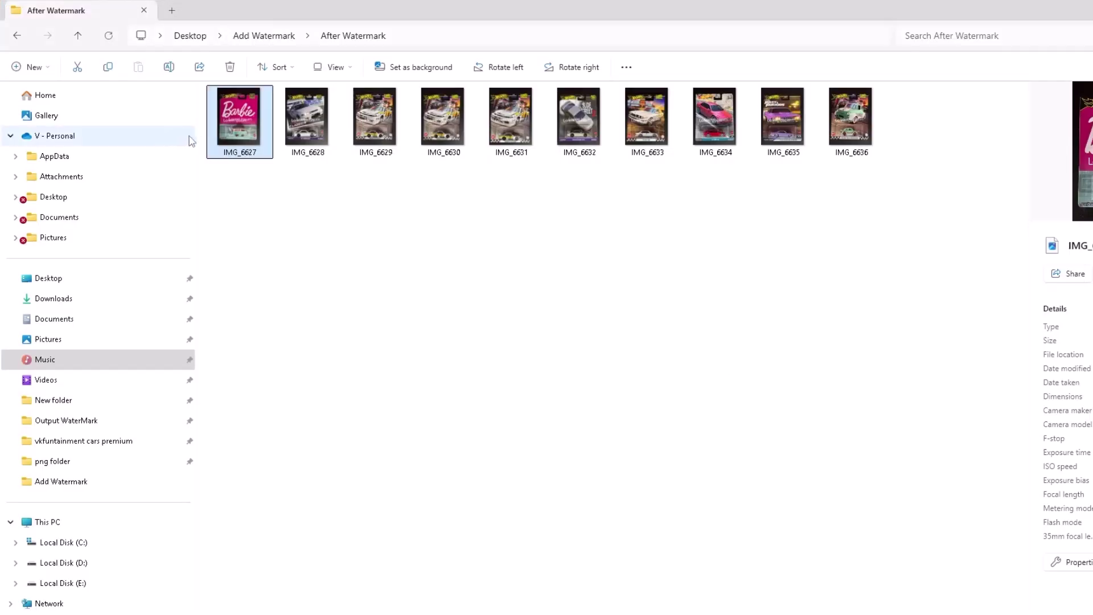
Switch back to Photoshop and open the recent image IMG_6627.jpg.
key(alt+Tab)
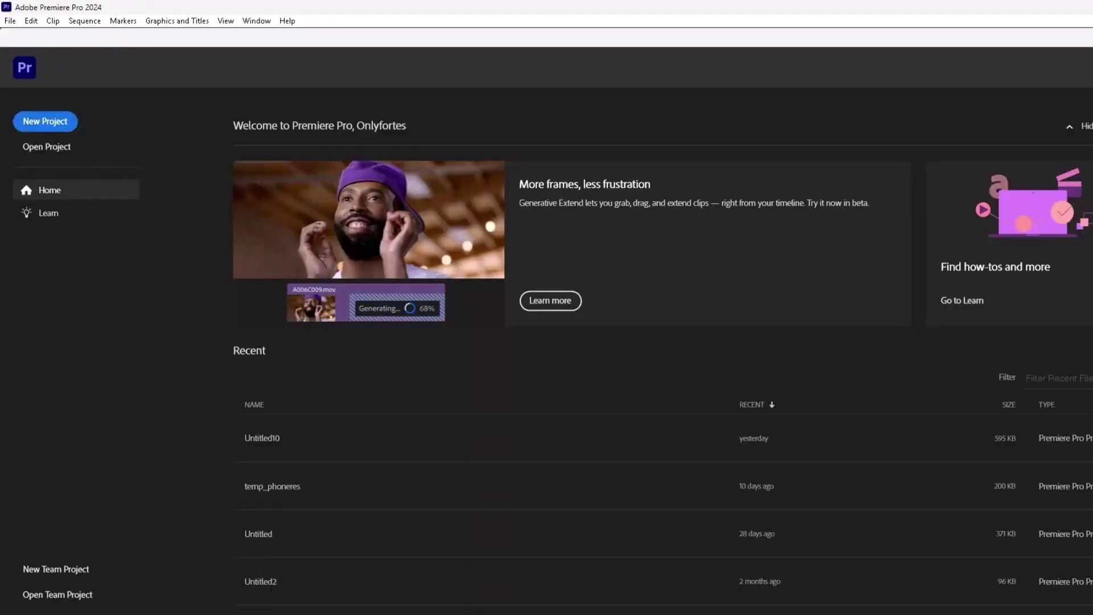
key(alt+Tab)
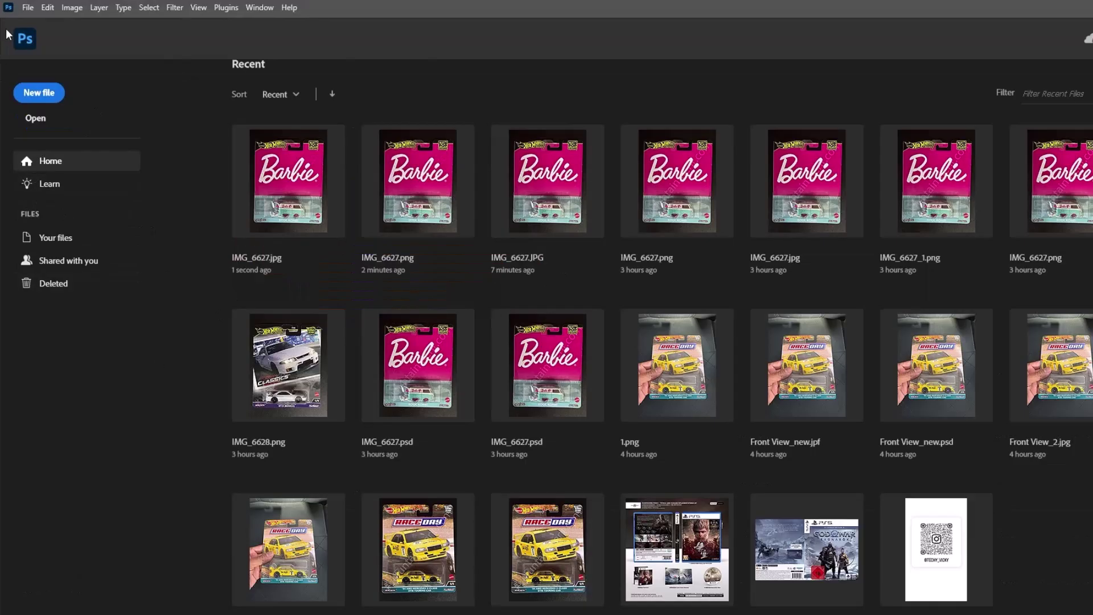
click(27, 8)
click(279, 214)
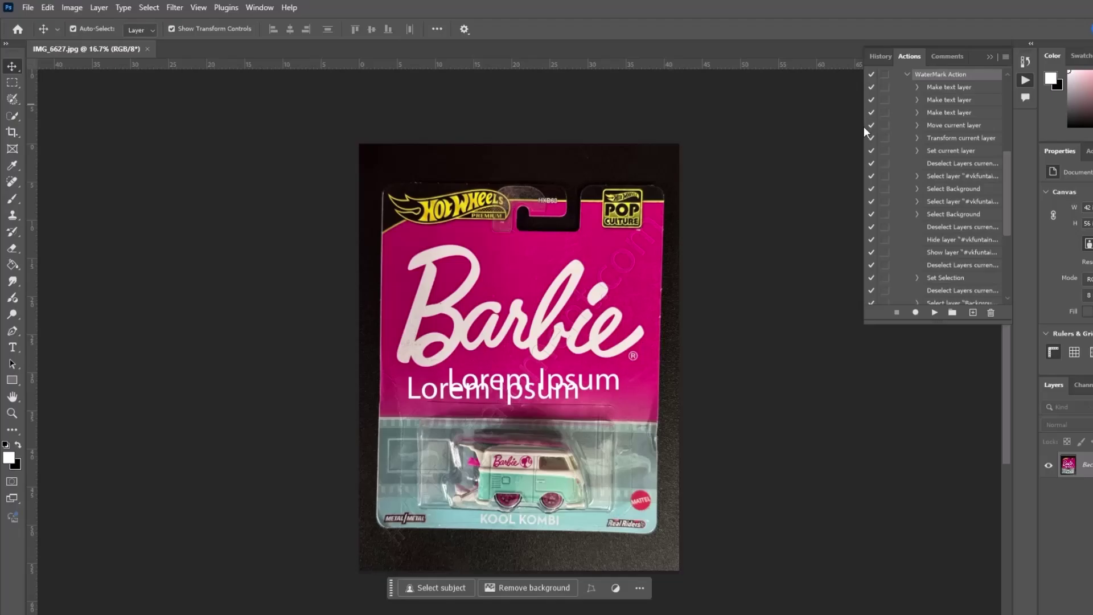
Delete the two Make text layer steps containing Lorem Ipsum from WaterMark Action.
drag(860, 165, 715, 183)
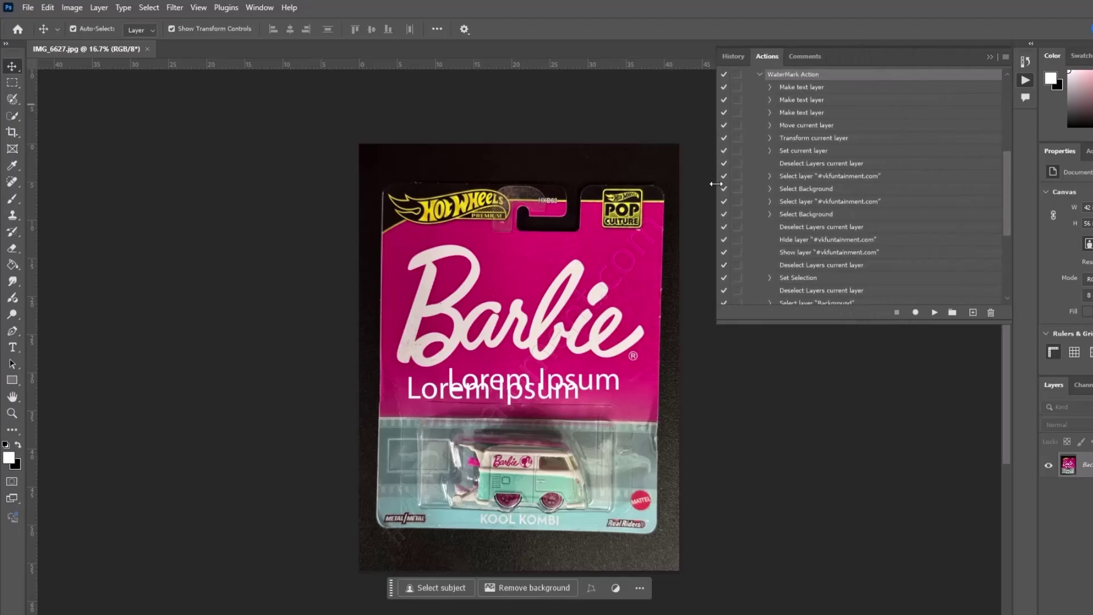
scroll(882, 193, up, 2)
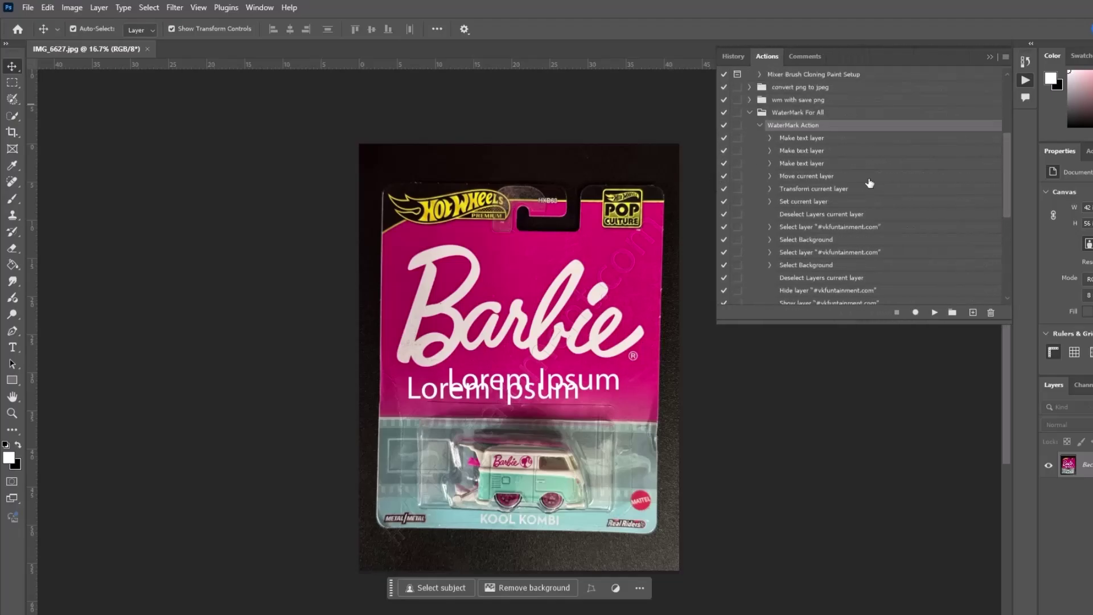
click(805, 142)
click(768, 140)
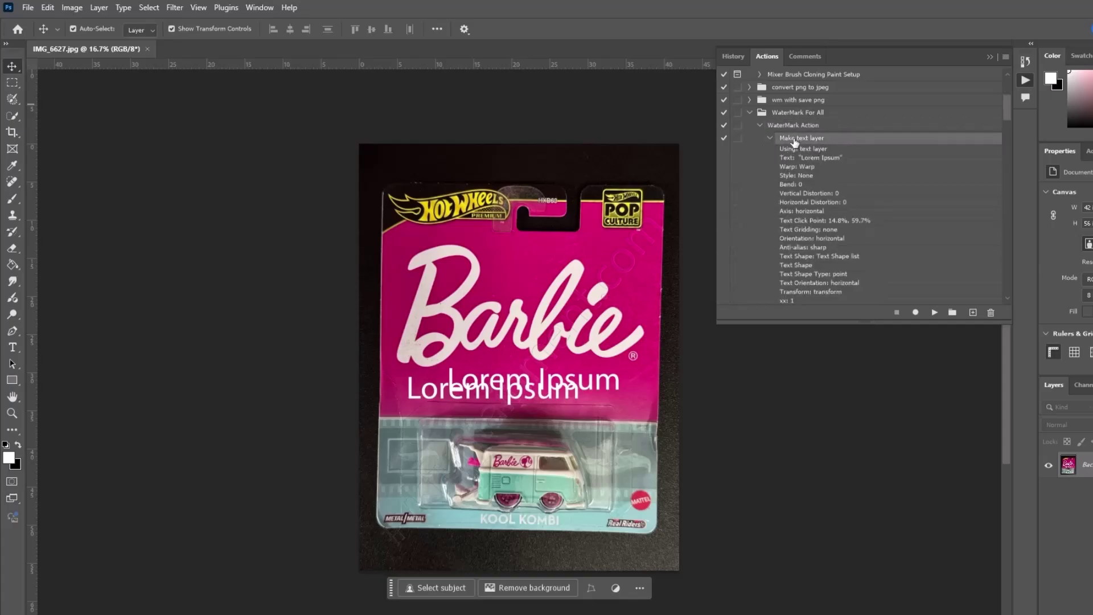
click(990, 313)
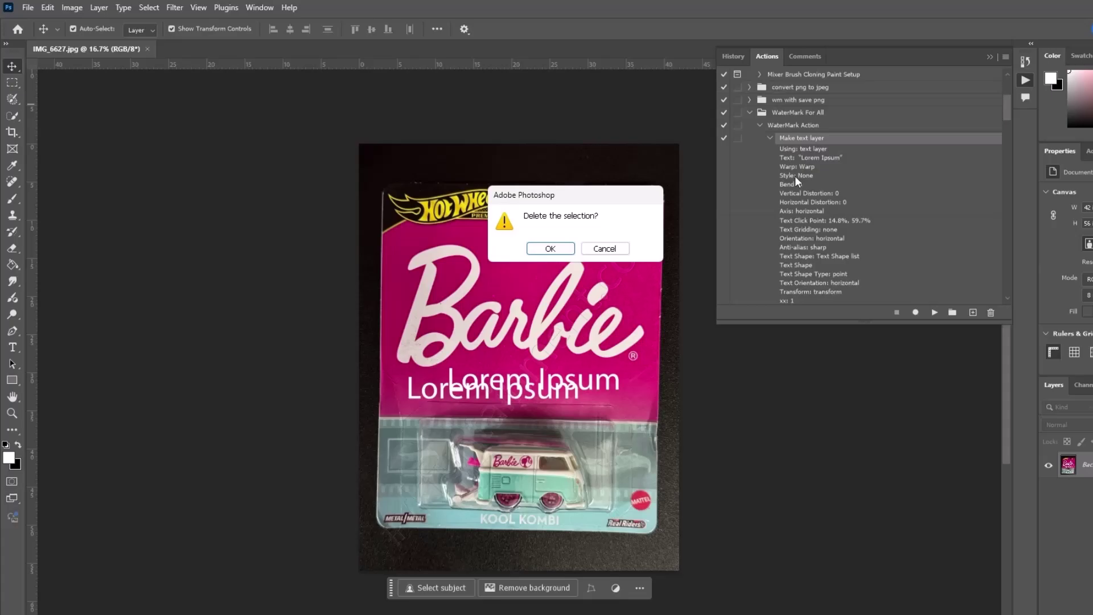
click(550, 249)
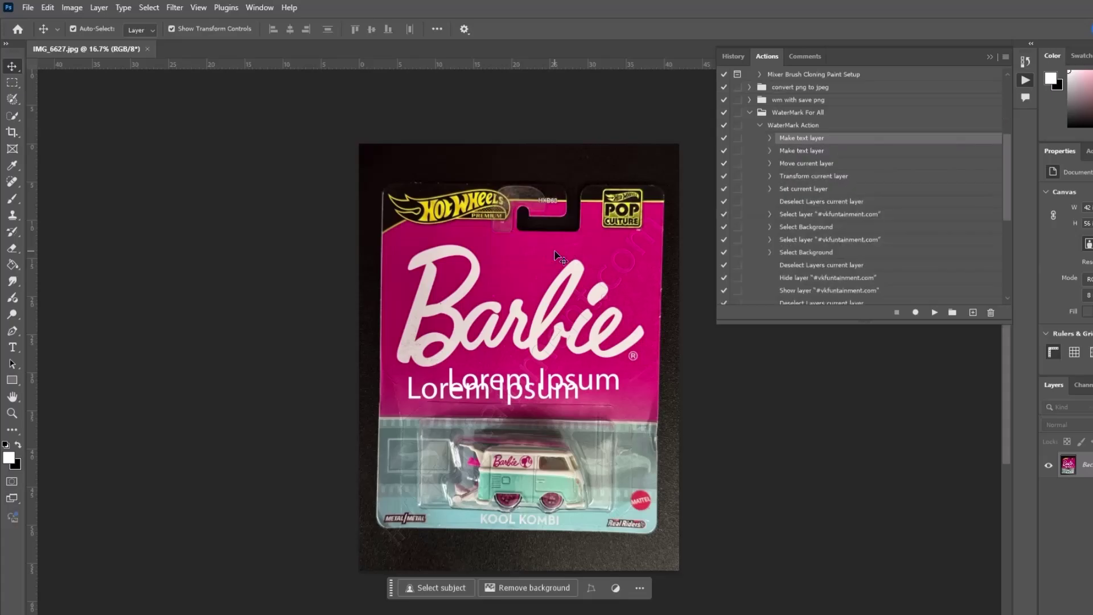
click(770, 139)
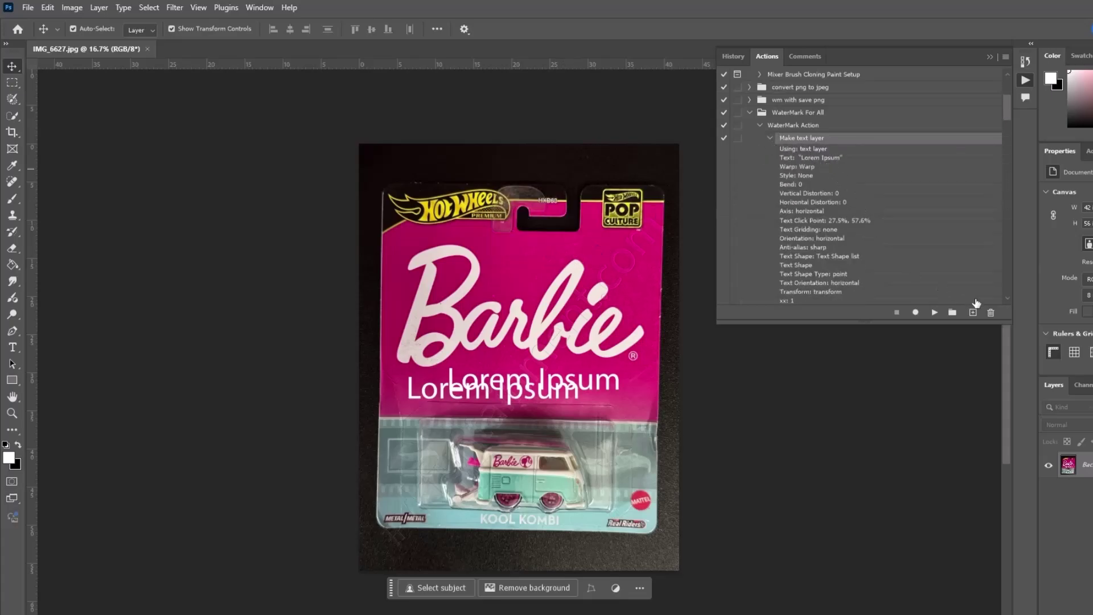
click(990, 313)
click(571, 250)
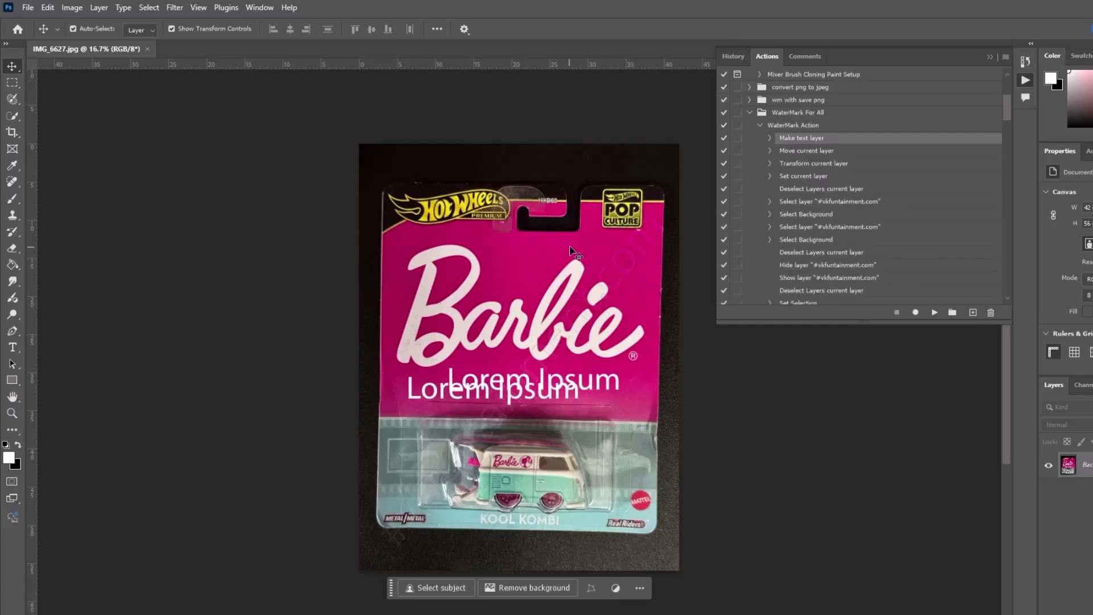
Inspect the recorded text of the remaining Make text layer step, opening it for editing and cancelling.
click(769, 138)
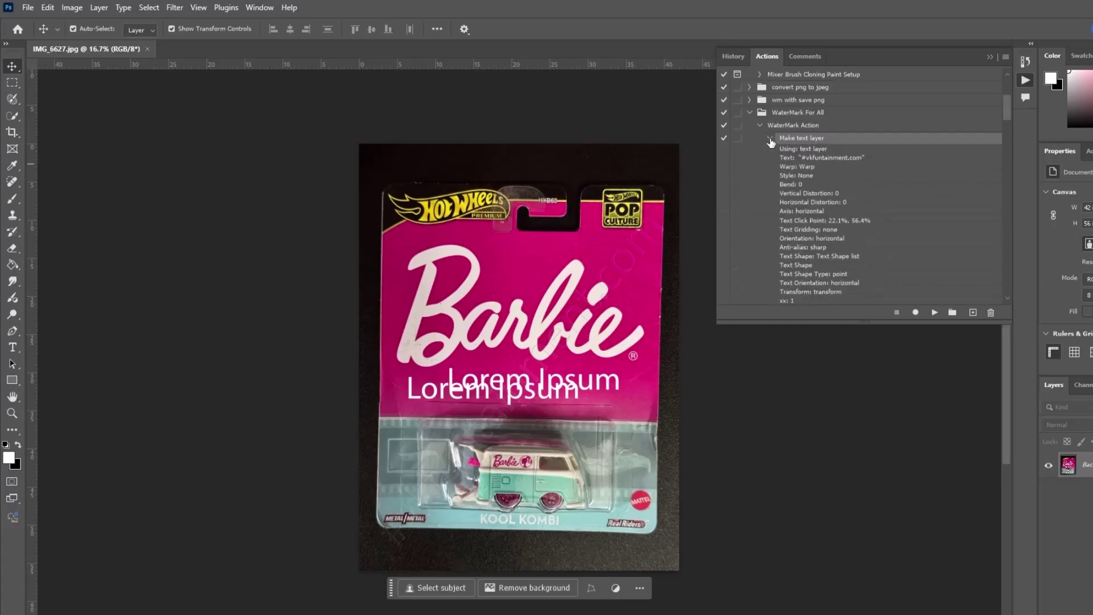
double_click(813, 161)
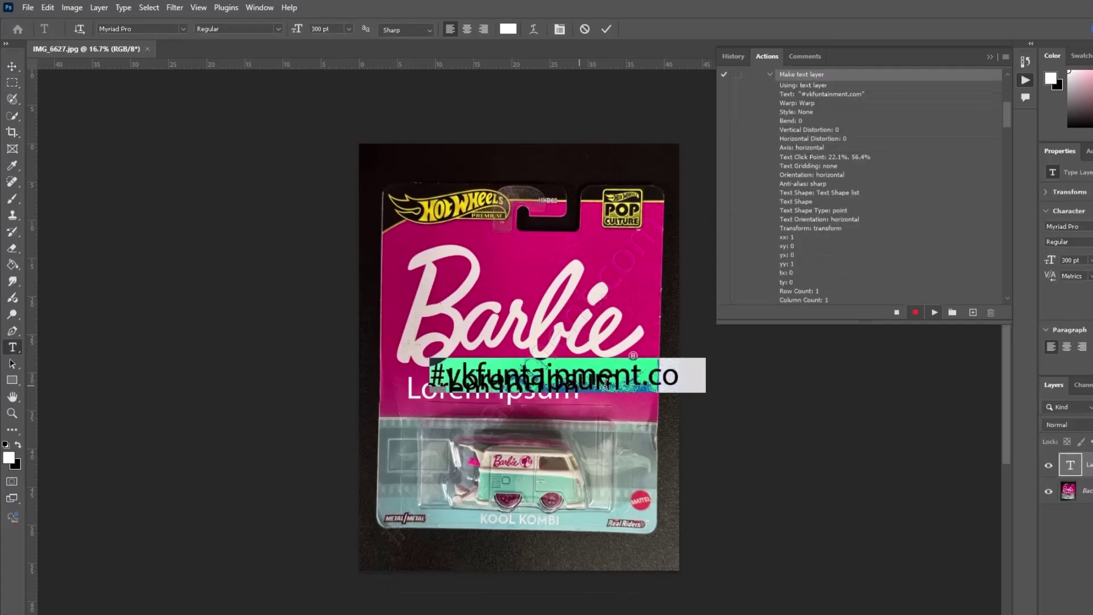
key(Escape)
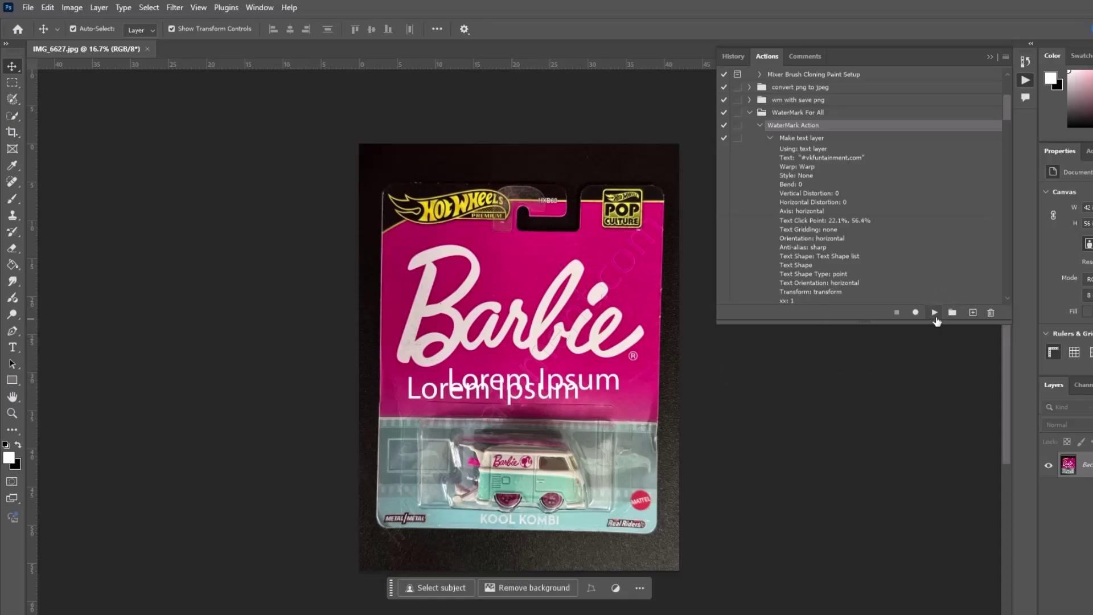
Play the WaterMark Action on the open IMG_6627 image and collapse the action's step list.
click(788, 113)
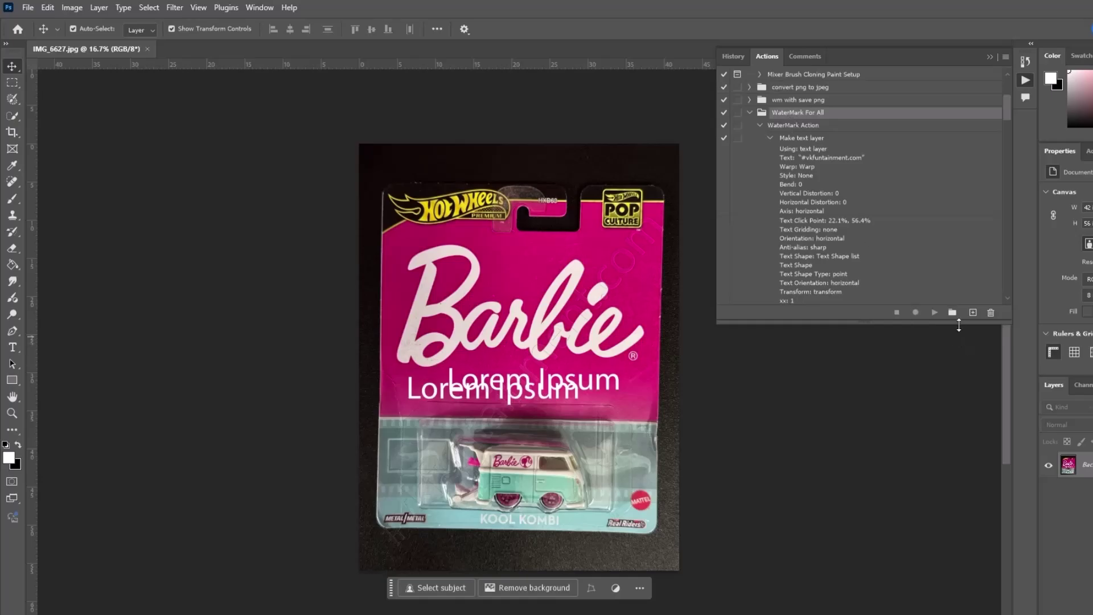
click(787, 126)
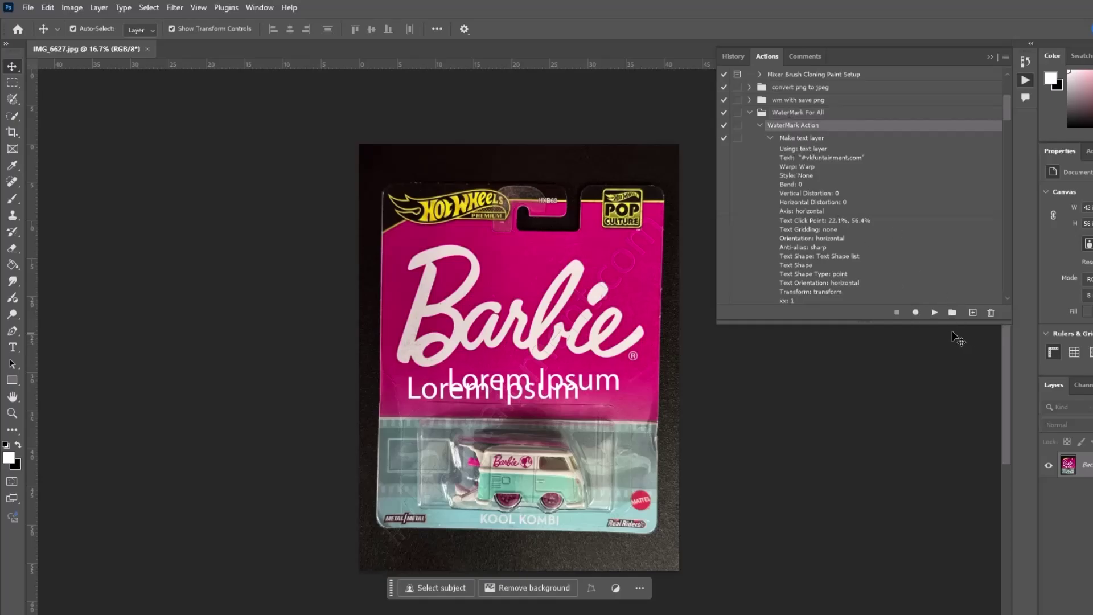
click(933, 314)
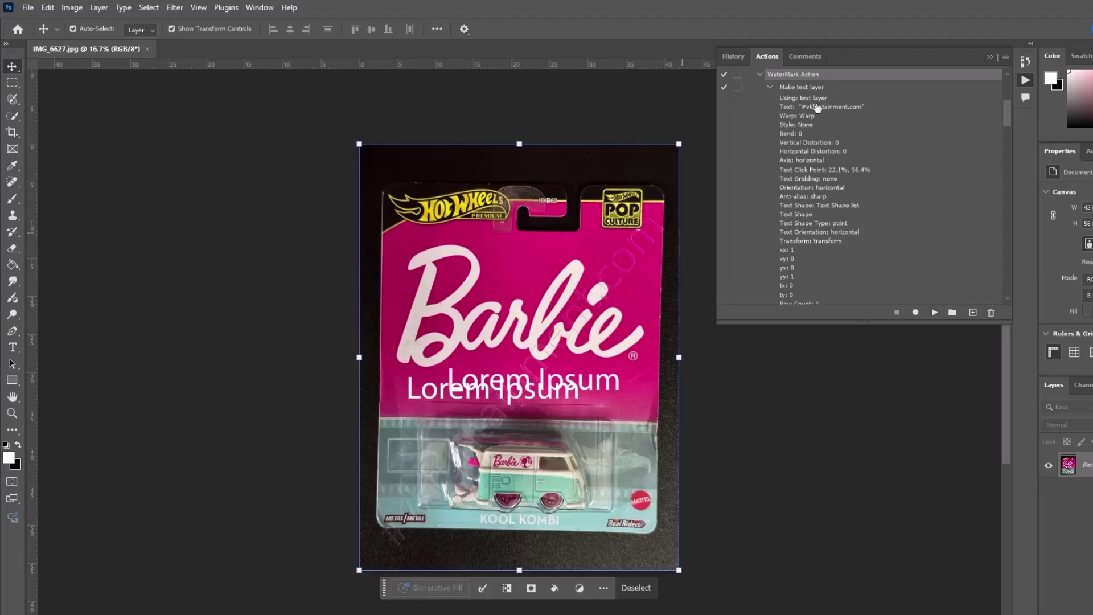
click(759, 75)
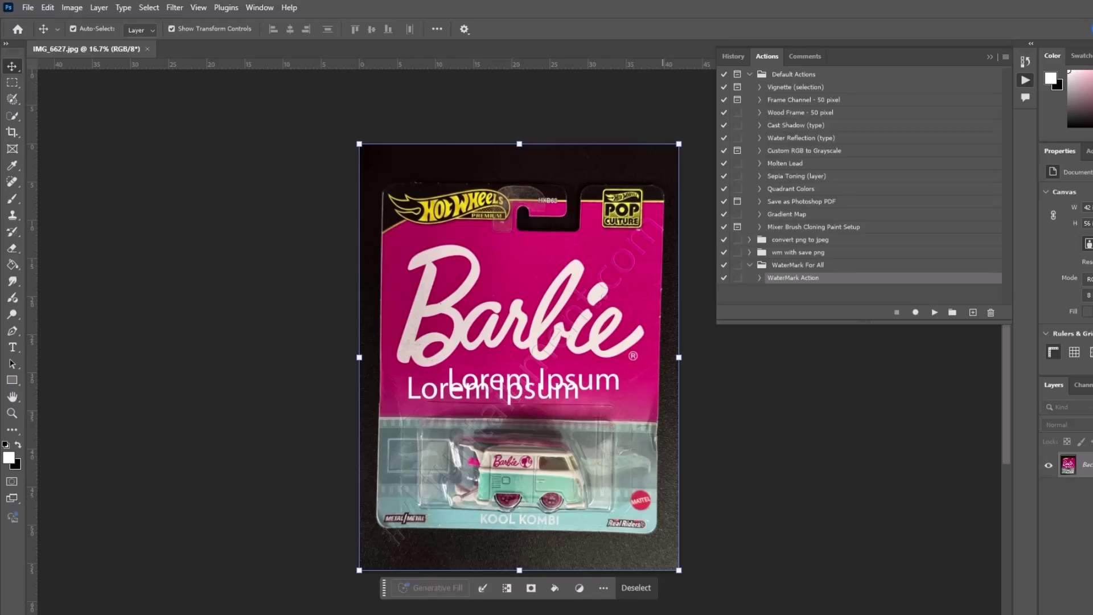
Switch to File Explorer, delete all the photos in the After Watermark folder, and go back to the Add Watermark folder.
click(734, 586)
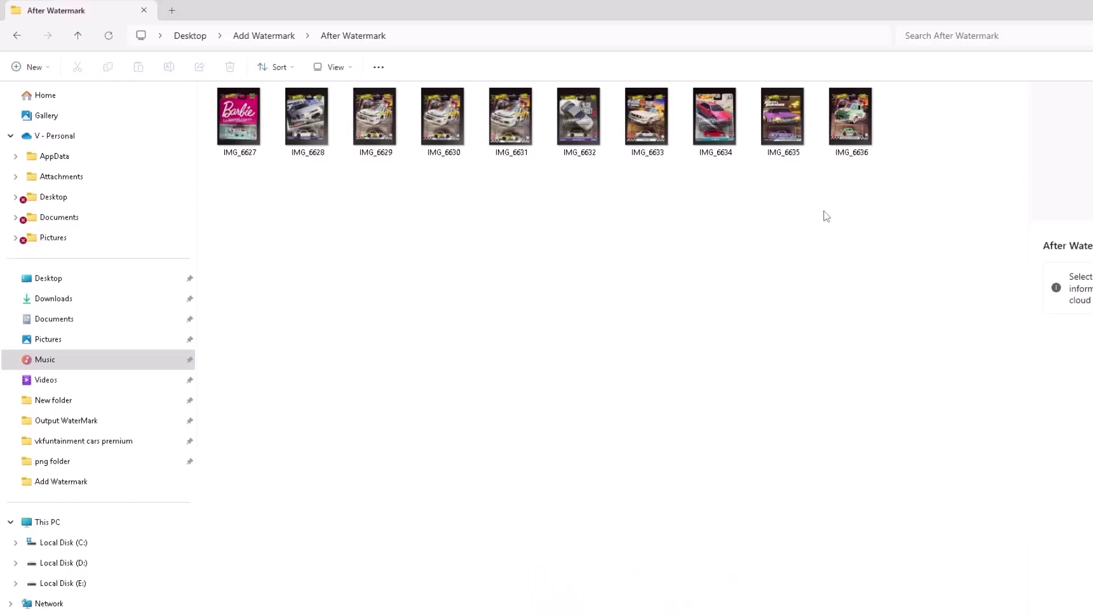
drag(826, 217, 185, 79)
key(ctrl+a)
click(265, 36)
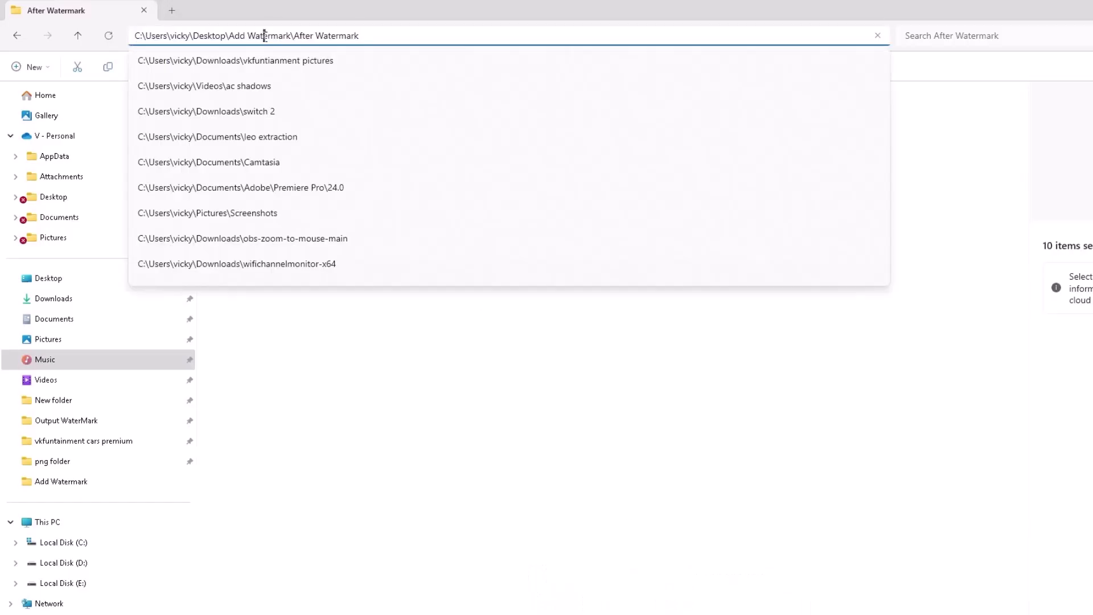
click(510, 446)
drag(857, 206, 181, 108)
key(Delete)
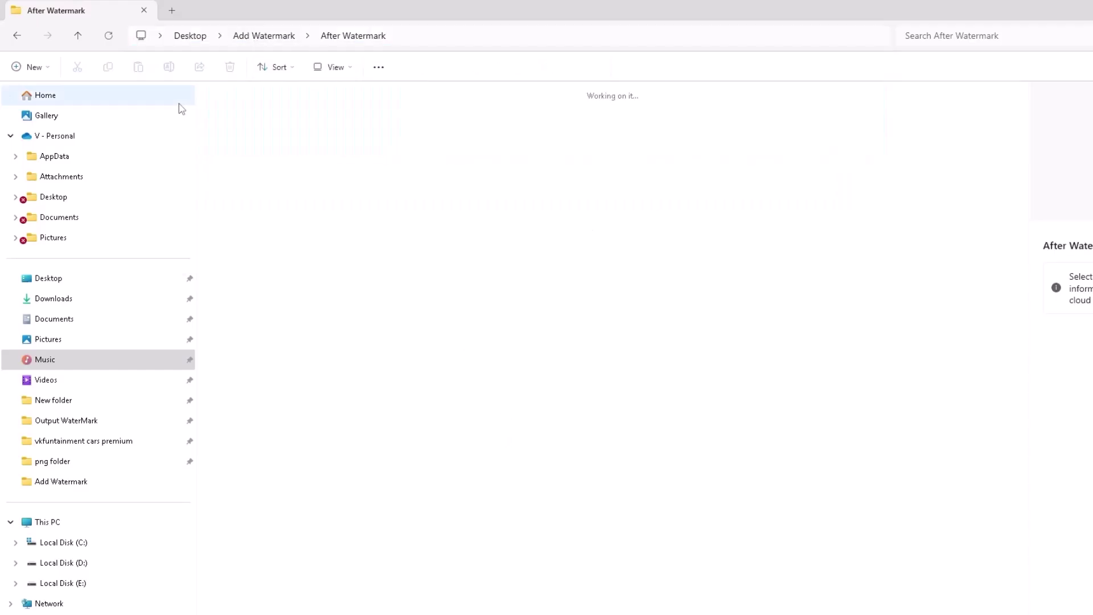
click(281, 36)
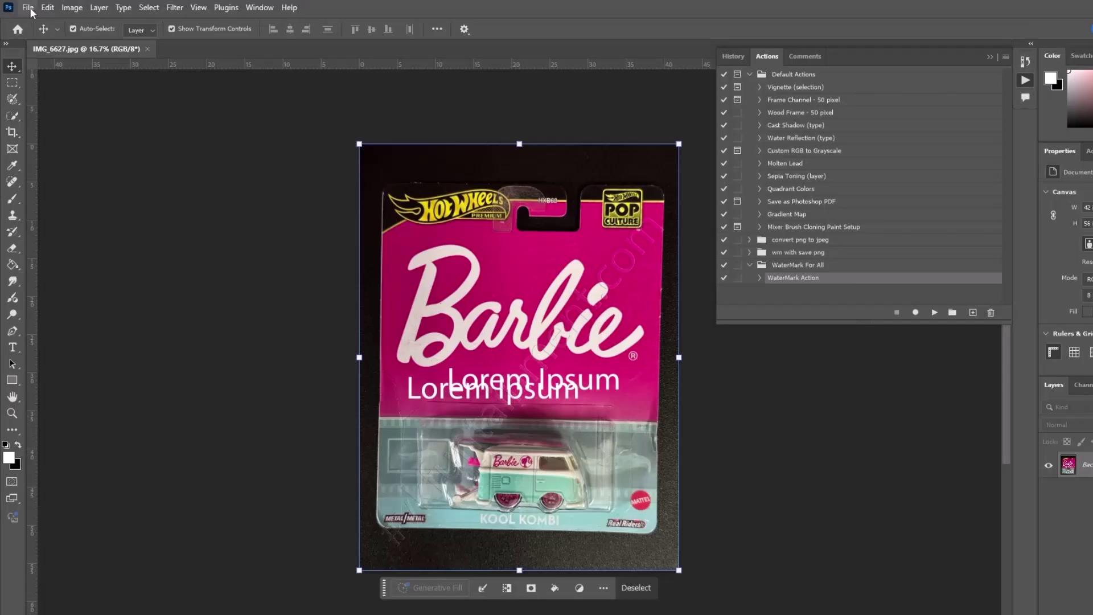
In Photoshop, close the image and batch-run WaterMark Action from the WaterMark For All set on the Add Watermark folder with destination Save and Close.
click(28, 7)
click(71, 109)
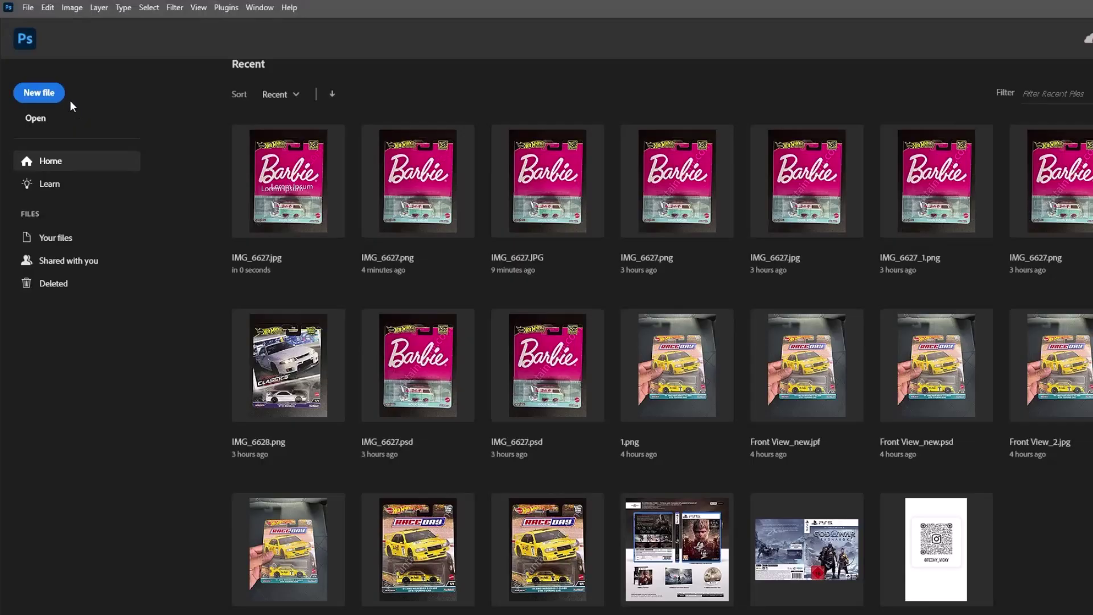
click(29, 8)
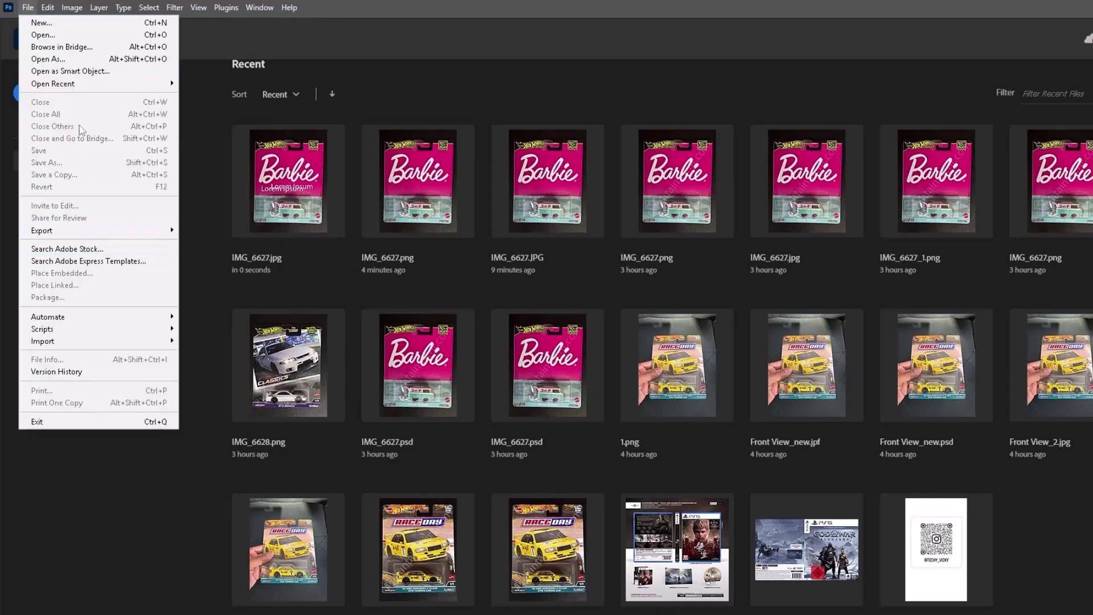
mouse_move(102, 317)
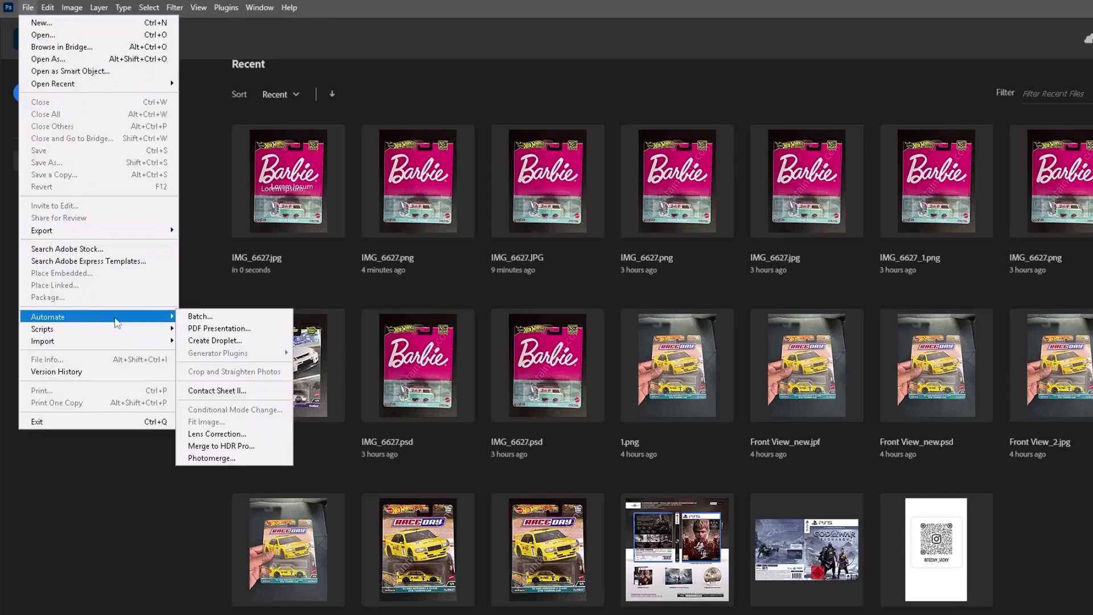
click(218, 318)
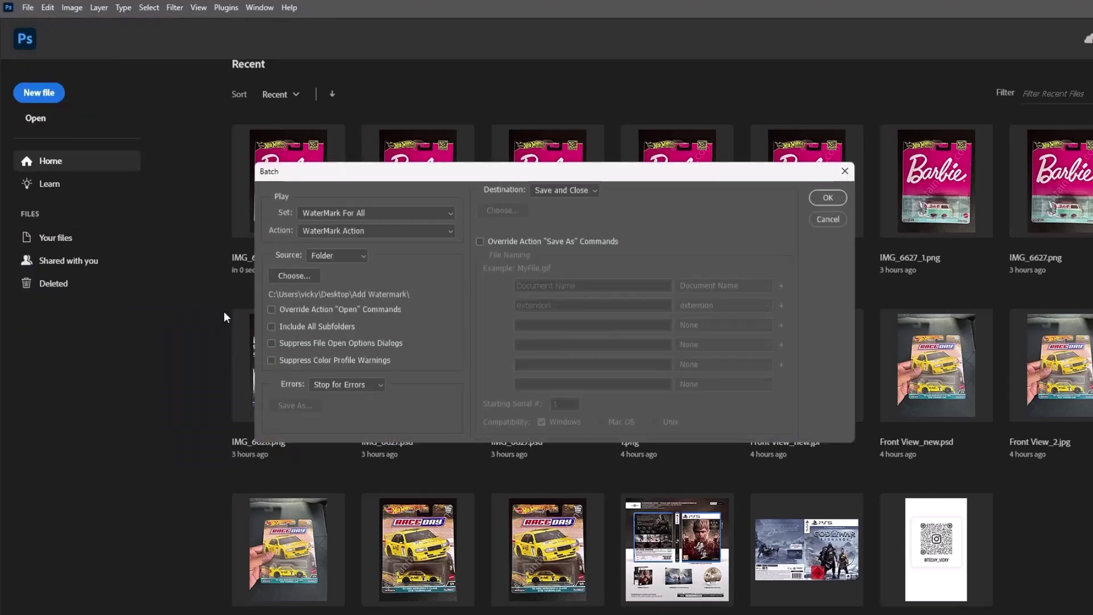
click(350, 213)
click(274, 226)
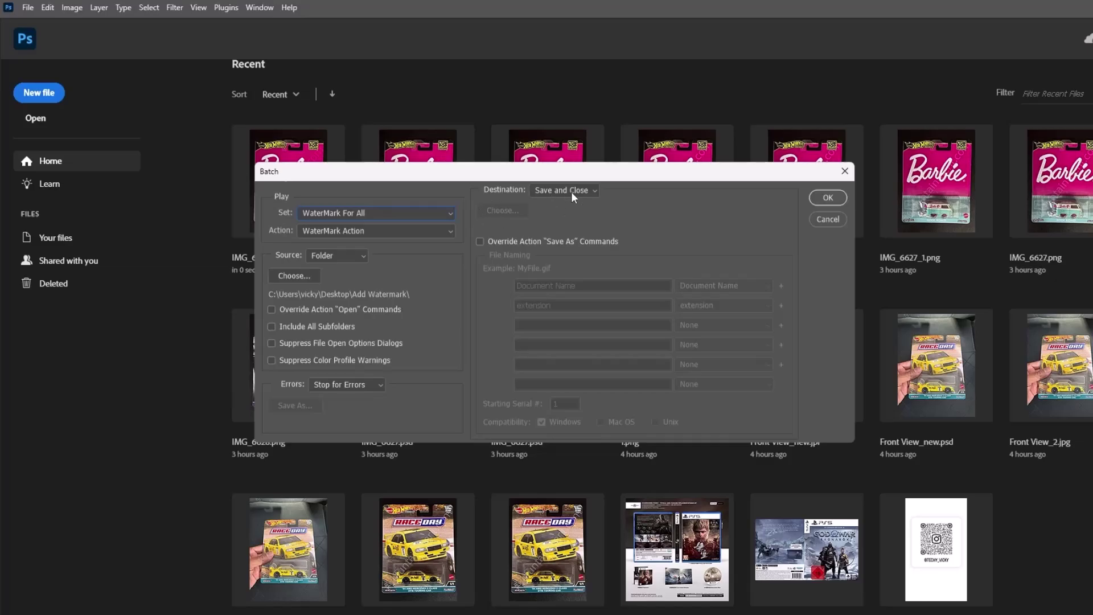
click(825, 197)
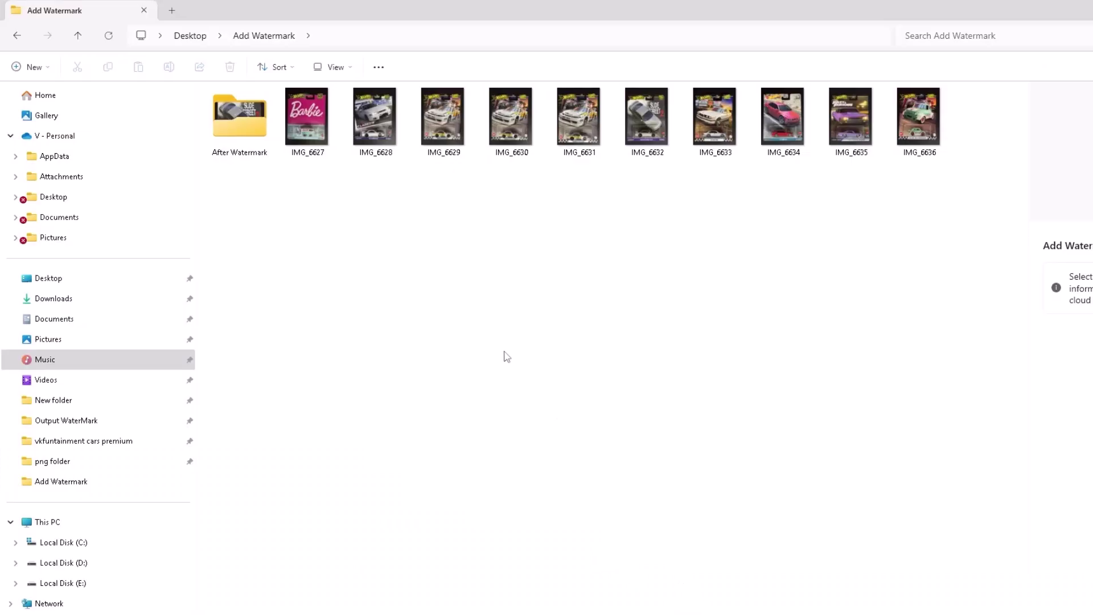
Open the After Watermark folder in File Explorer, check the photos from IMG_6627 through IMG_6636 for stray text, and close the viewer.
double_click(243, 133)
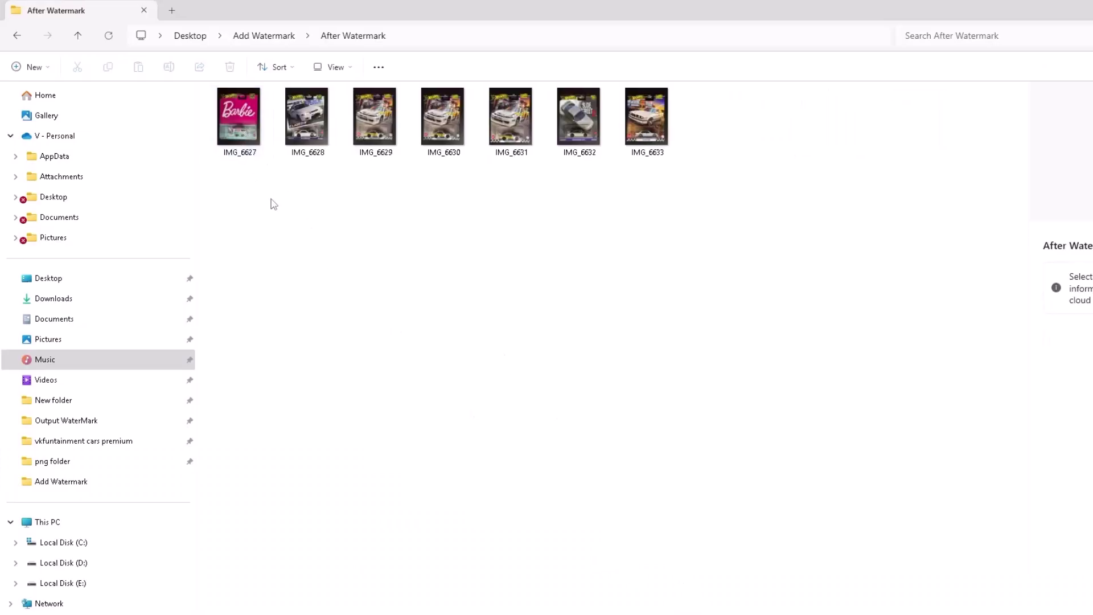
click(249, 117)
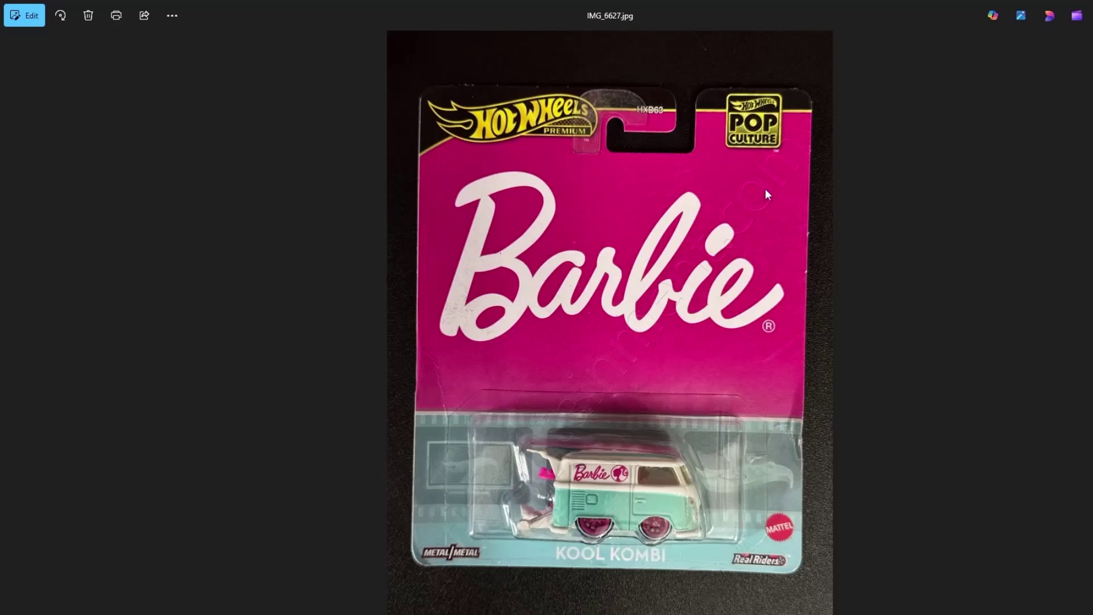
key(Right)
key(Right)
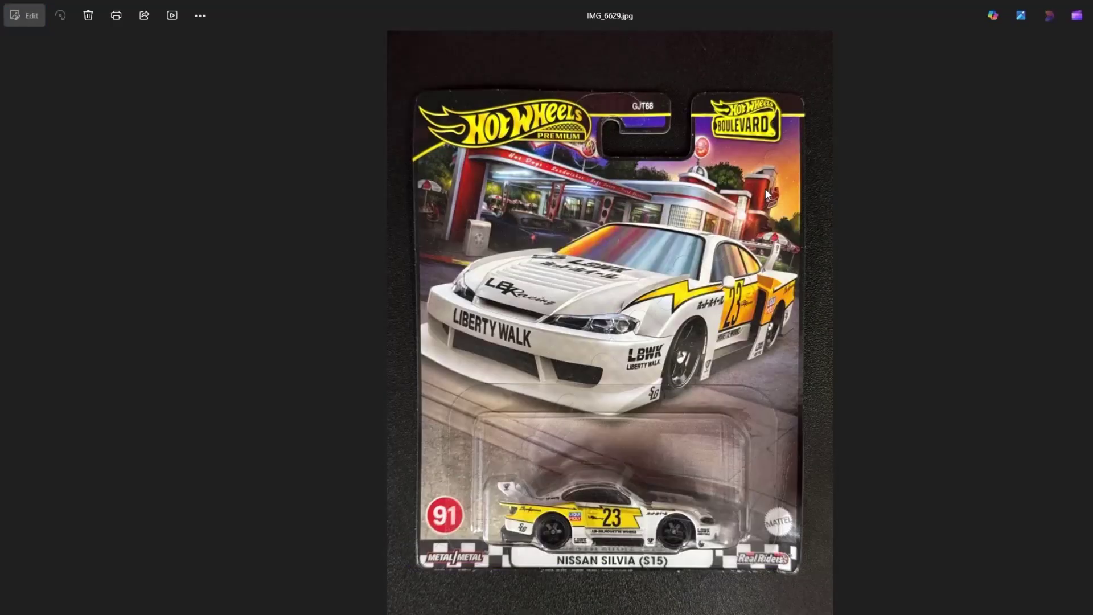
key(Right)
key(Right)
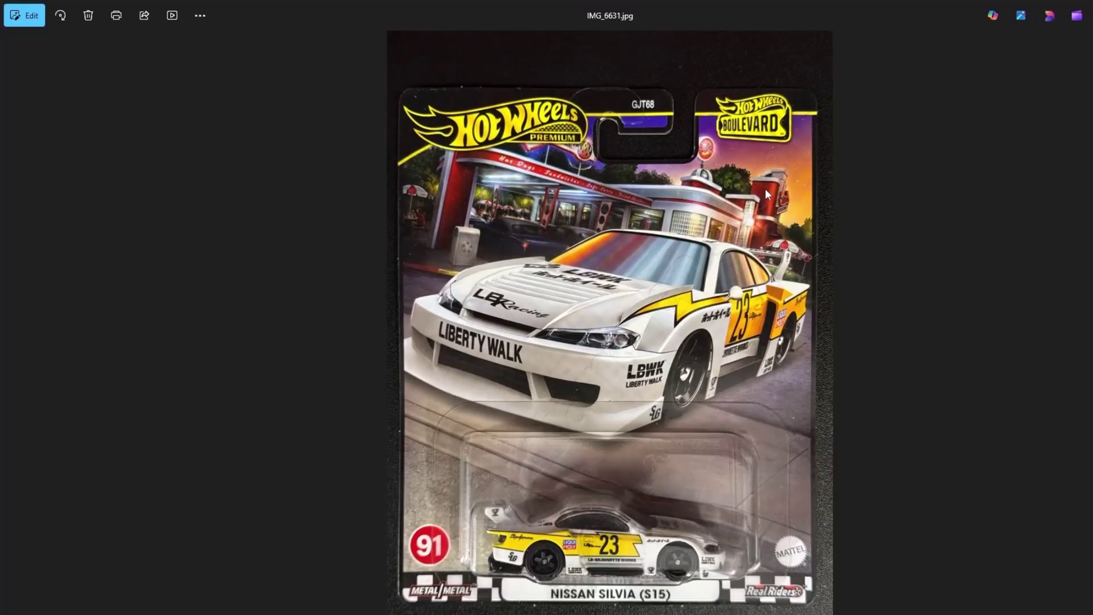
key(Right)
key(Right)
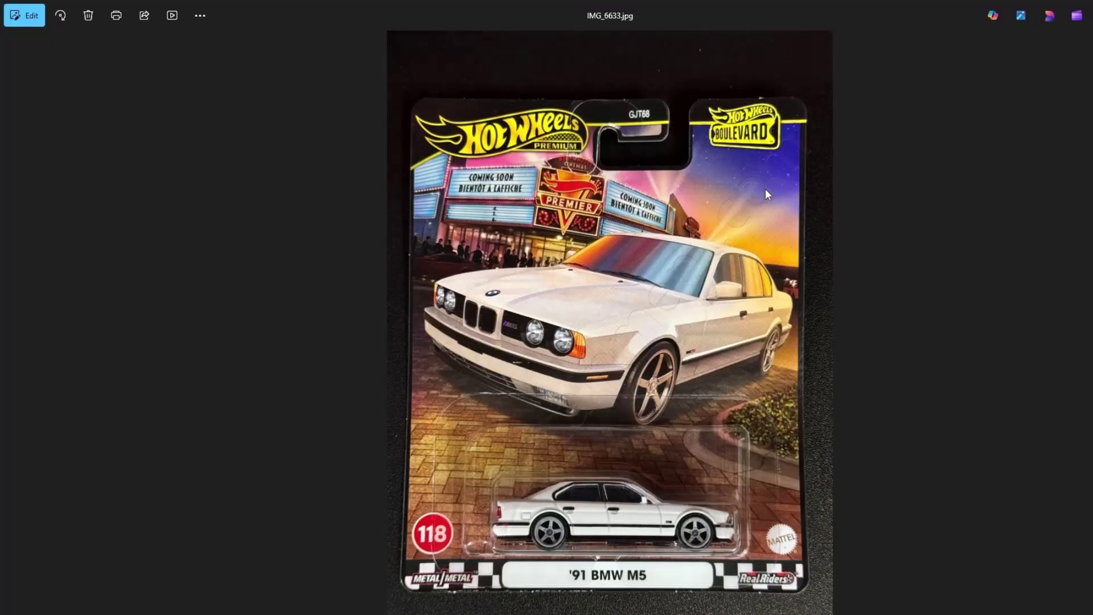
key(Right)
key(Right)
key(Right)
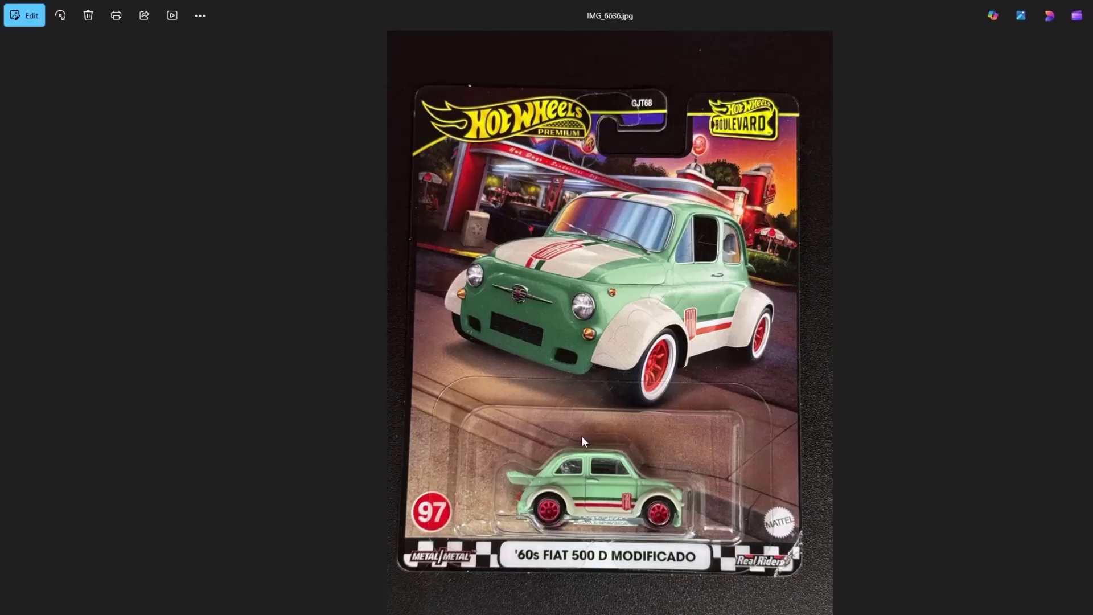
key(alt+F4)
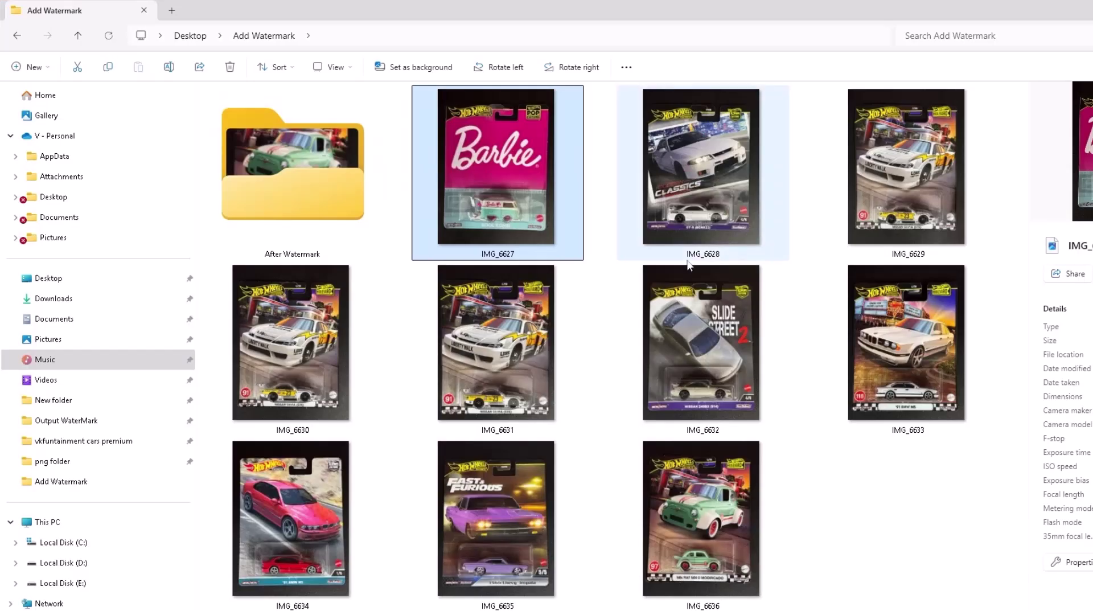
Reopen the After Watermark folder, view the watermark on IMG_6627, and switch back to Photoshop.
double_click(280, 205)
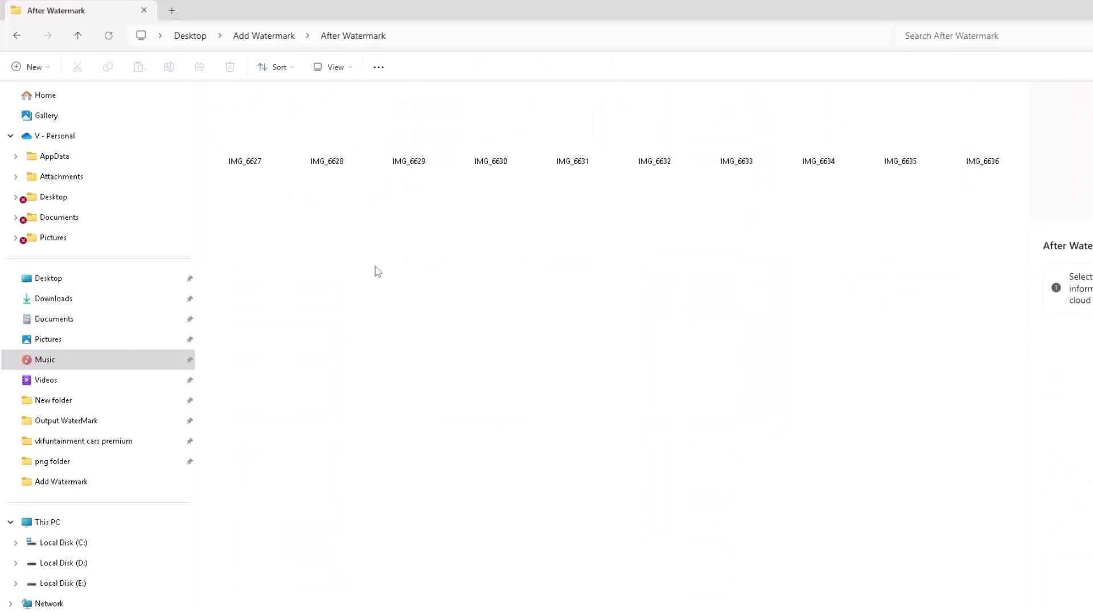
scroll(375, 271, up, 3)
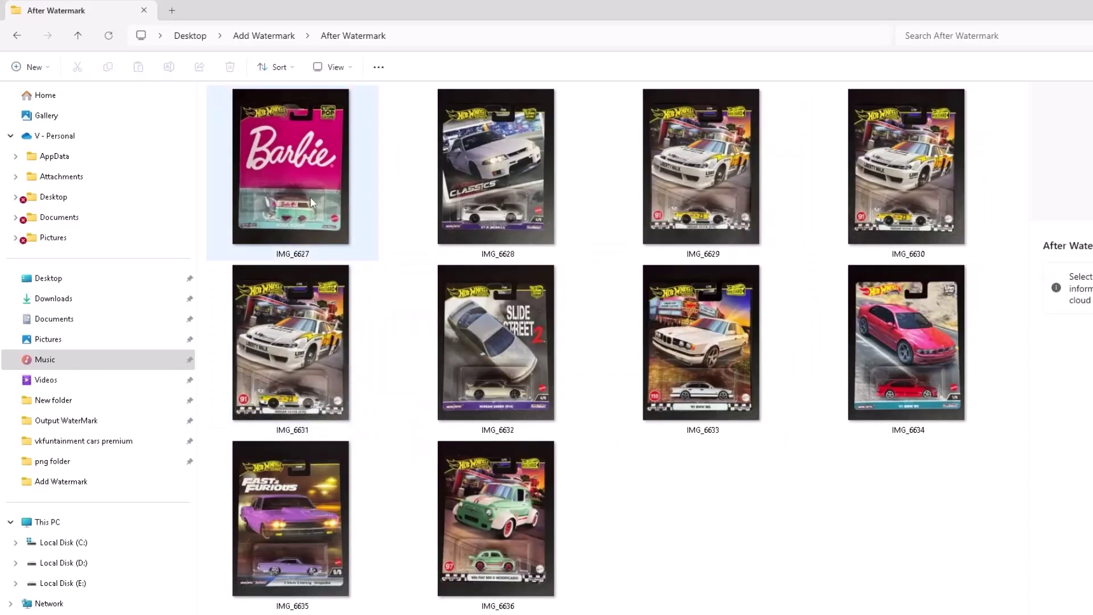
double_click(308, 159)
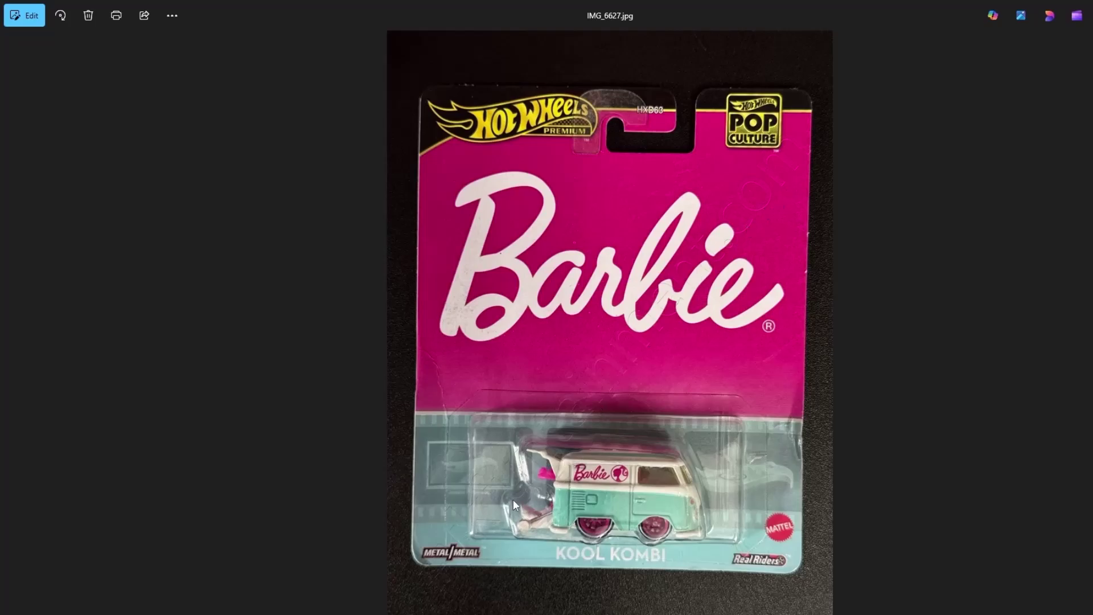
key(alt+Tab)
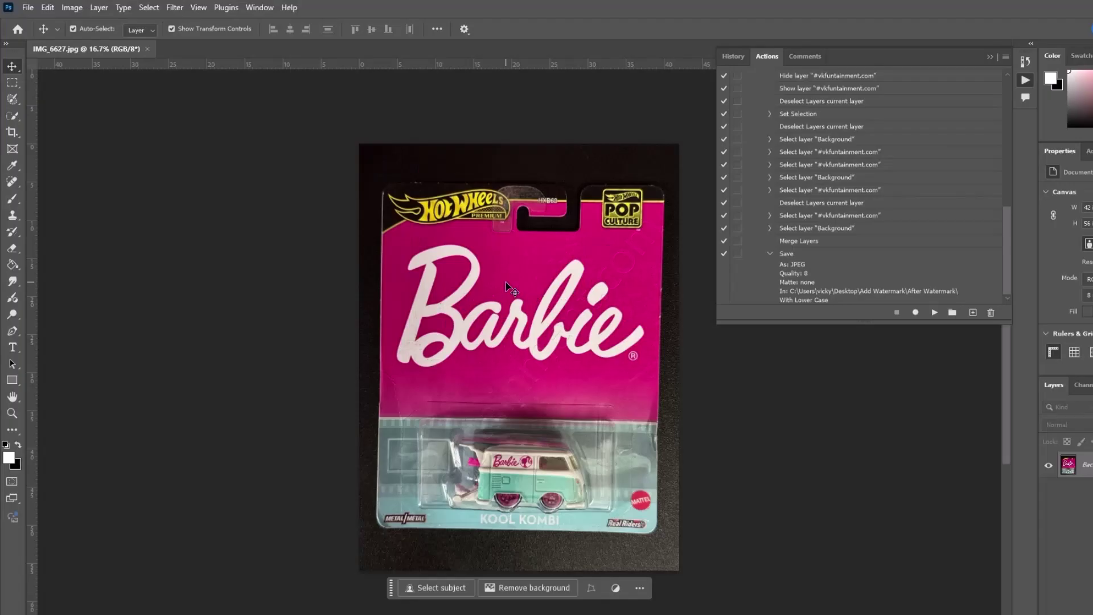